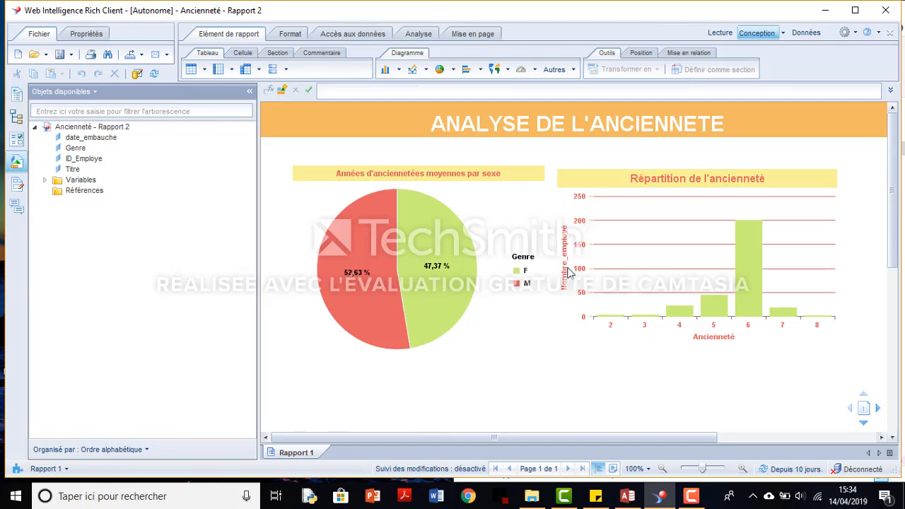
Open the chart formatting settings for the average seniority by gender pie chart and review its general options.
{"action": "left_click", "coordinate": [518, 165]}
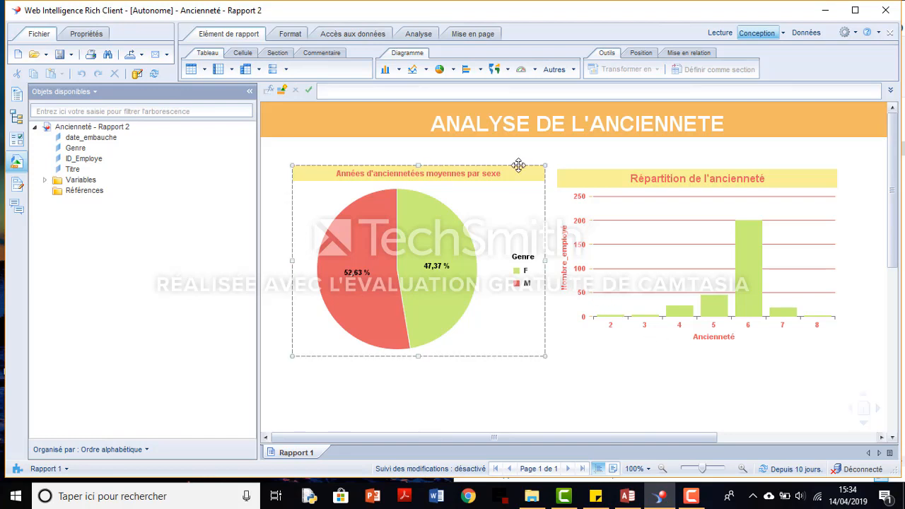
{"action": "left_click", "coordinate": [518, 165]}
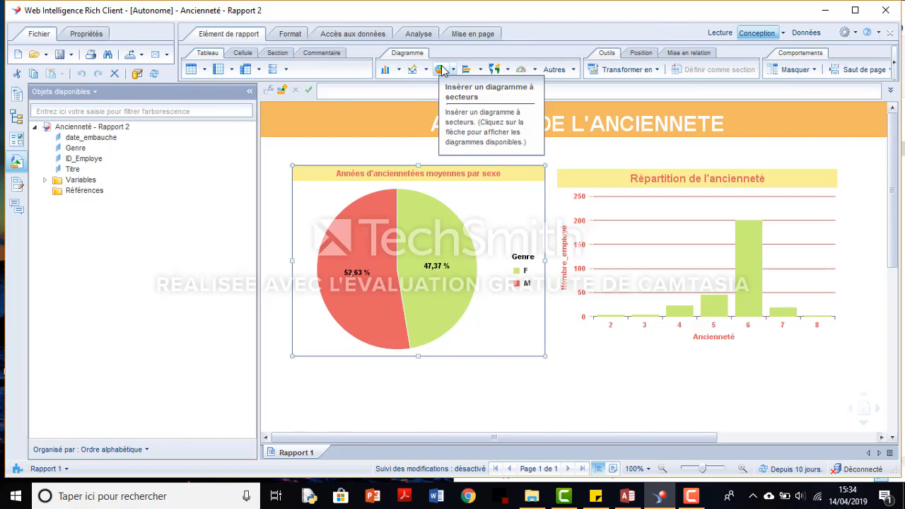
{"action": "right_click", "coordinate": [457, 162]}
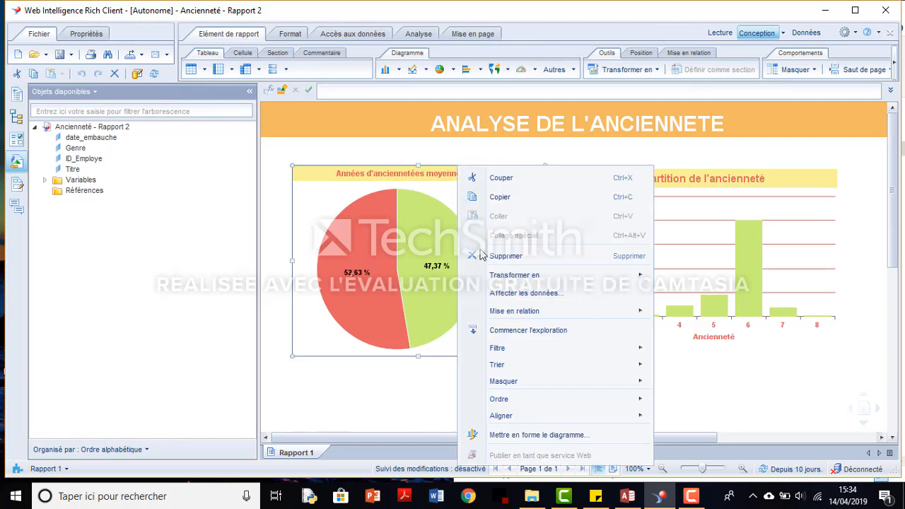
{"action": "left_click", "coordinate": [614, 443]}
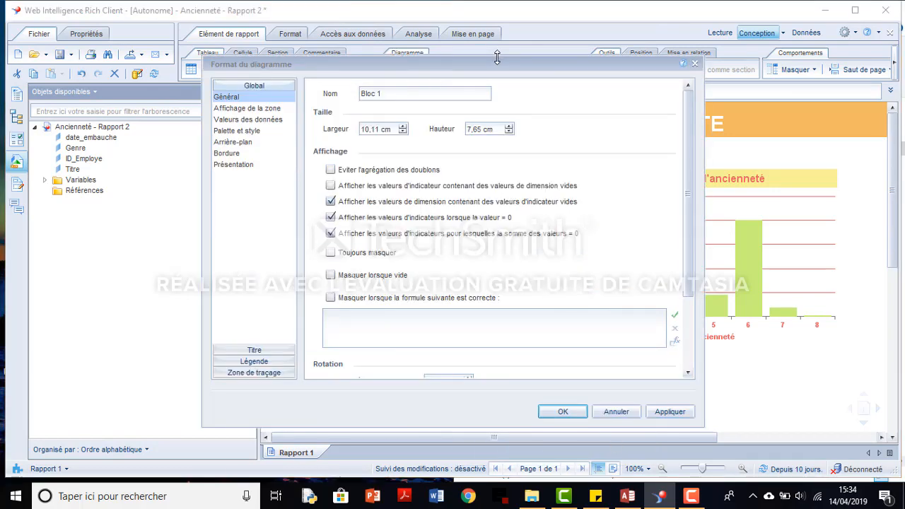
{"action": "left_click_drag", "start_coordinate": [496, 58], "coordinate": [275, 71]}
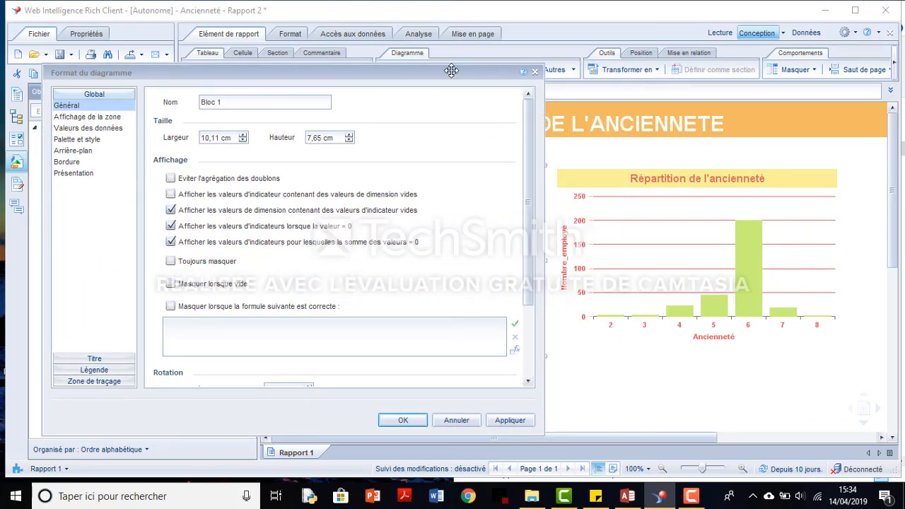
{"action": "left_click_drag", "start_coordinate": [450, 75], "coordinate": [491, 69]}
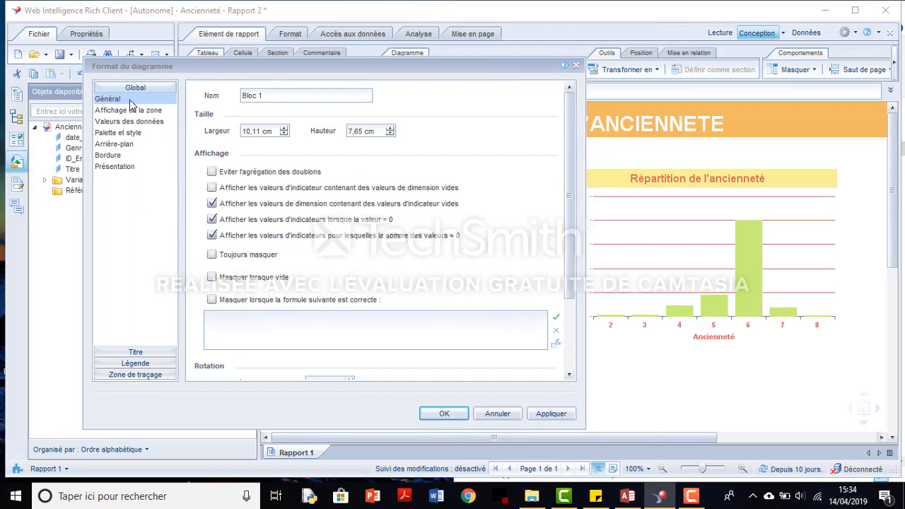
{"action": "left_click_drag", "start_coordinate": [305, 67], "coordinate": [247, 27]}
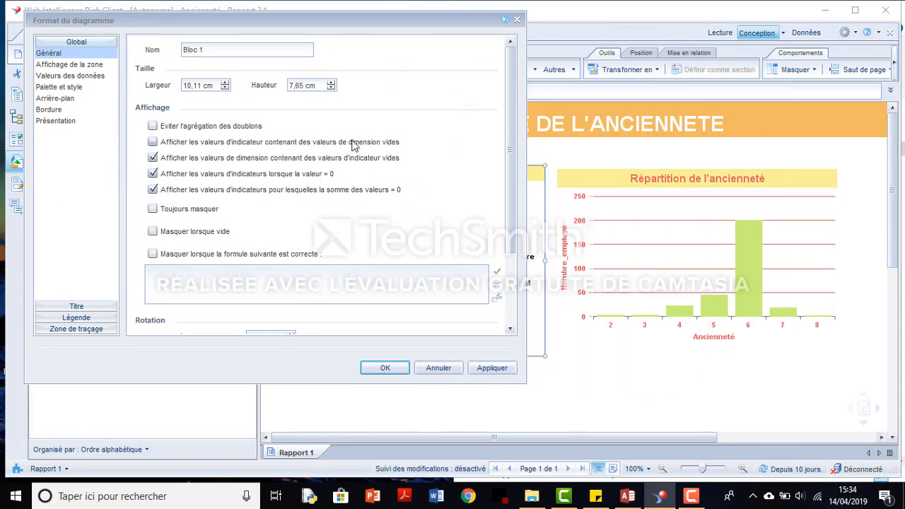
{"action": "scroll", "coordinate": [456, 196], "scroll_direction": "down", "scroll_amount": 1}
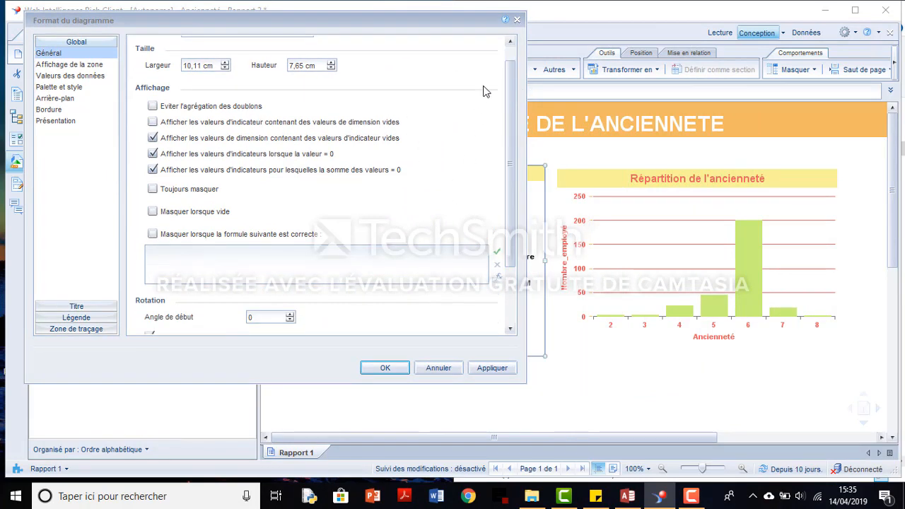
{"action": "scroll", "coordinate": [510, 99], "scroll_direction": "down", "scroll_amount": 3}
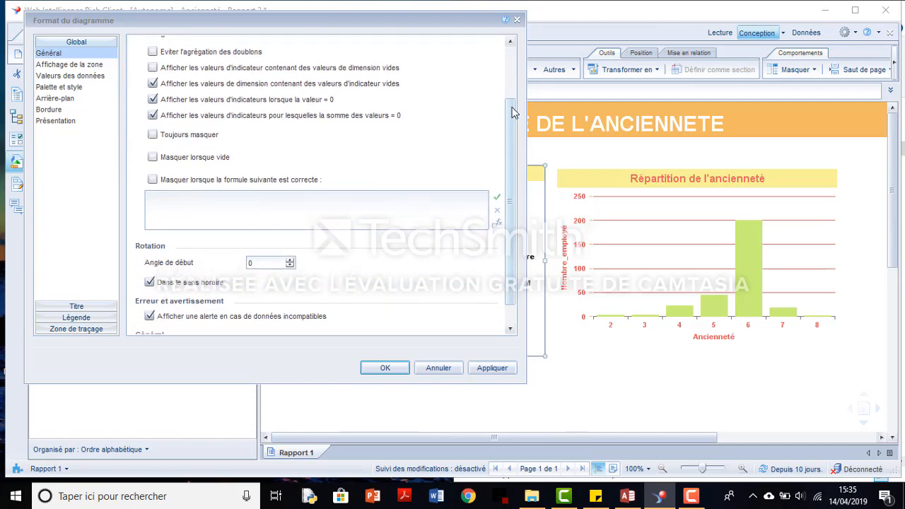
{"action": "left_click_drag", "start_coordinate": [513, 113], "coordinate": [509, 55]}
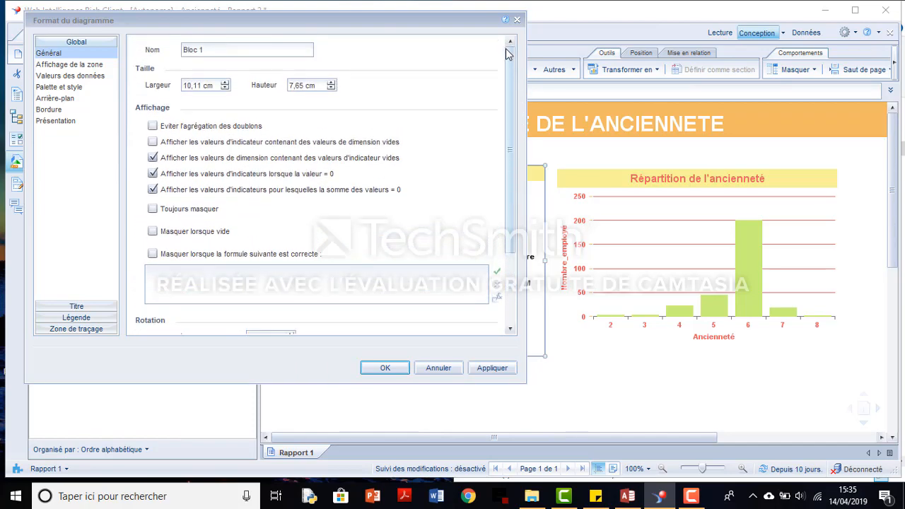
Hide the pie chart's title in the area display settings and apply the change.
{"action": "left_click", "coordinate": [91, 65]}
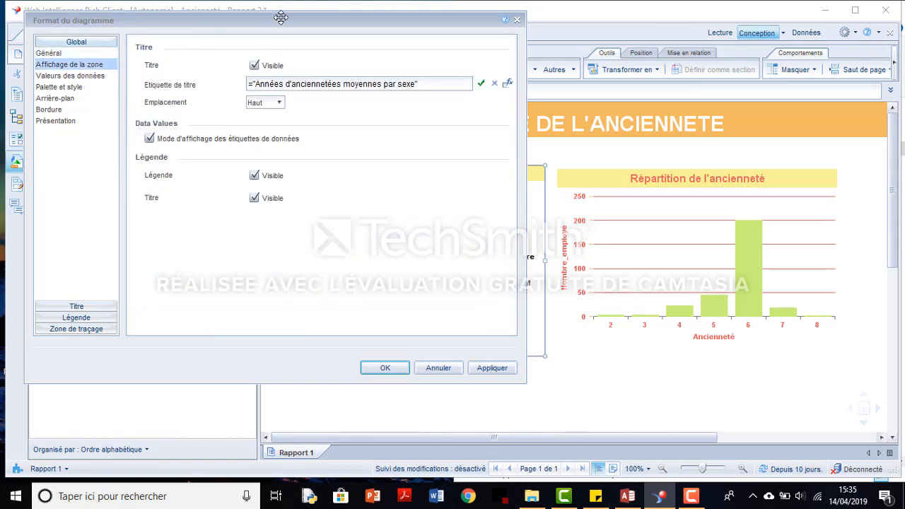
{"action": "left_click_drag", "start_coordinate": [287, 15], "coordinate": [405, 205]}
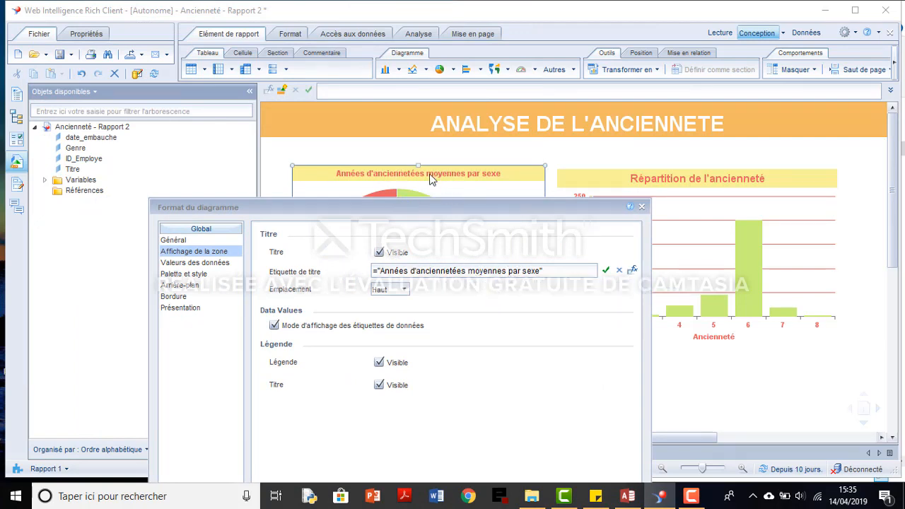
{"action": "left_click", "coordinate": [379, 252]}
{"action": "left_click_drag", "start_coordinate": [390, 208], "coordinate": [372, 195]}
{"action": "left_click_drag", "start_coordinate": [306, 147], "coordinate": [51, 44]}
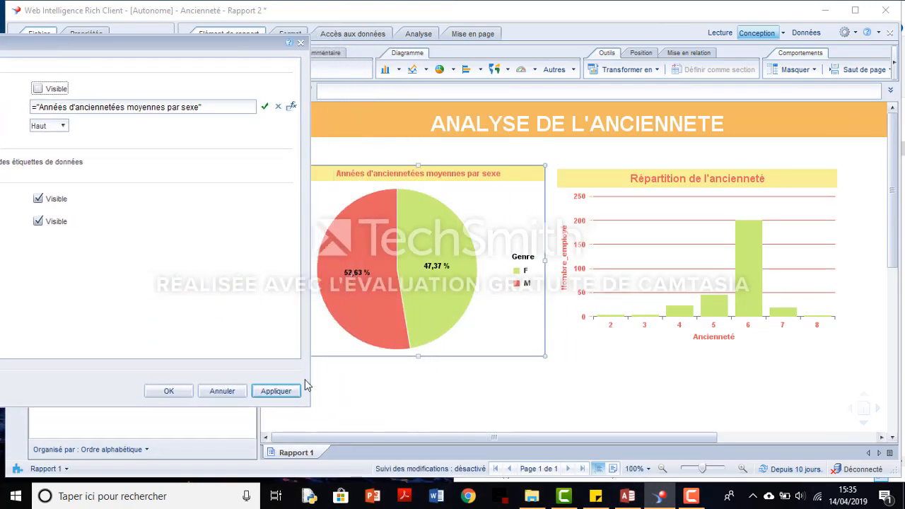
{"action": "left_click", "coordinate": [275, 391]}
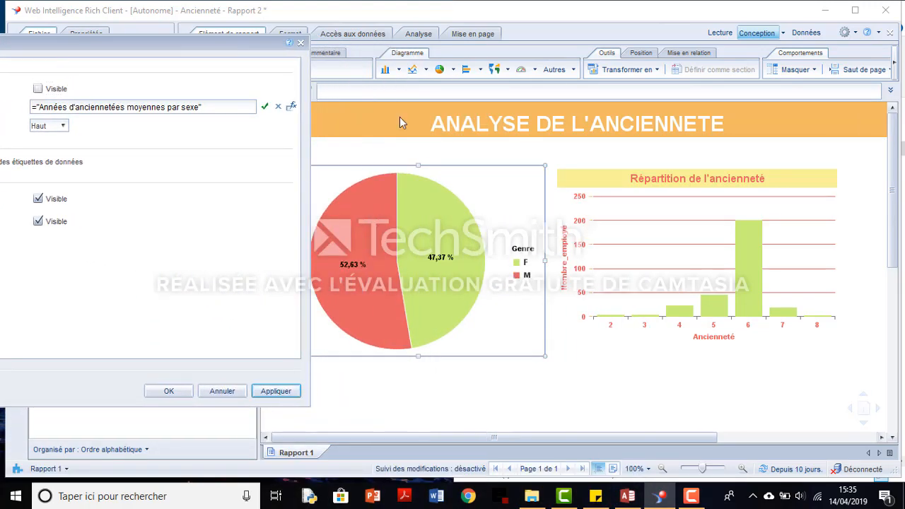
Make the pie chart's title visible again and apply the change.
{"action": "left_click_drag", "start_coordinate": [182, 43], "coordinate": [348, 70]}
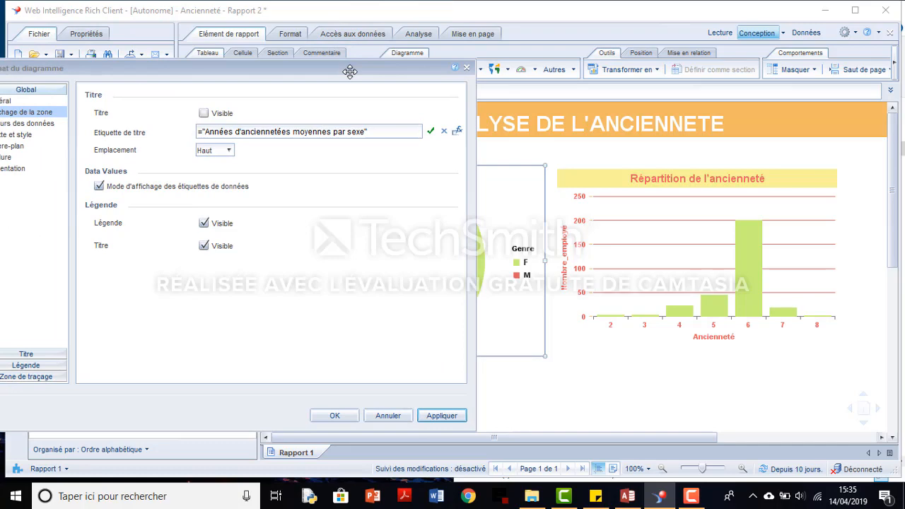
{"action": "left_click", "coordinate": [236, 114]}
{"action": "left_click", "coordinate": [452, 420]}
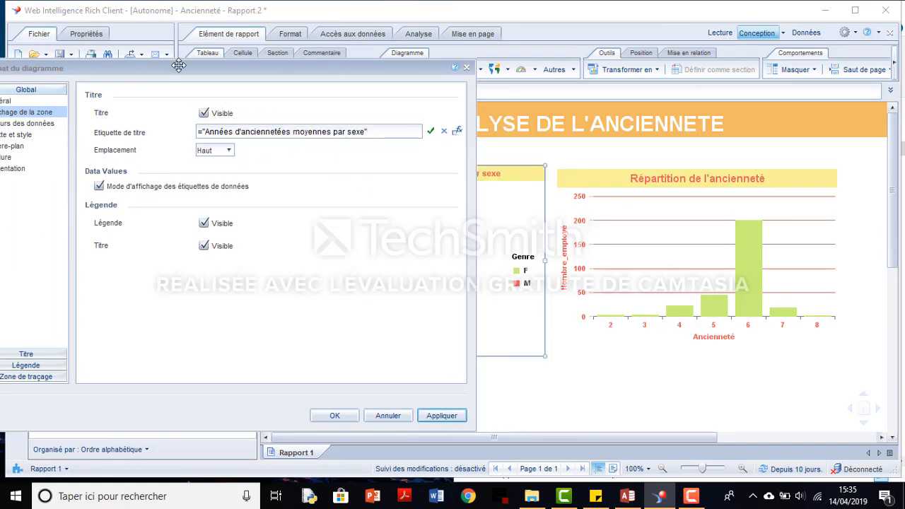
Set the pie chart title's placement to Gauche and apply it.
{"action": "left_click_drag", "start_coordinate": [179, 65], "coordinate": [614, 63]}
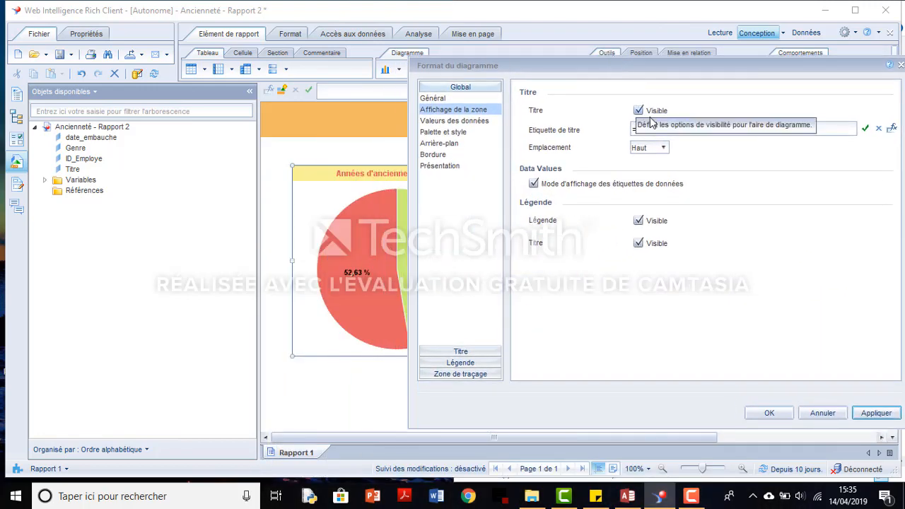
{"action": "left_click", "coordinate": [663, 147]}
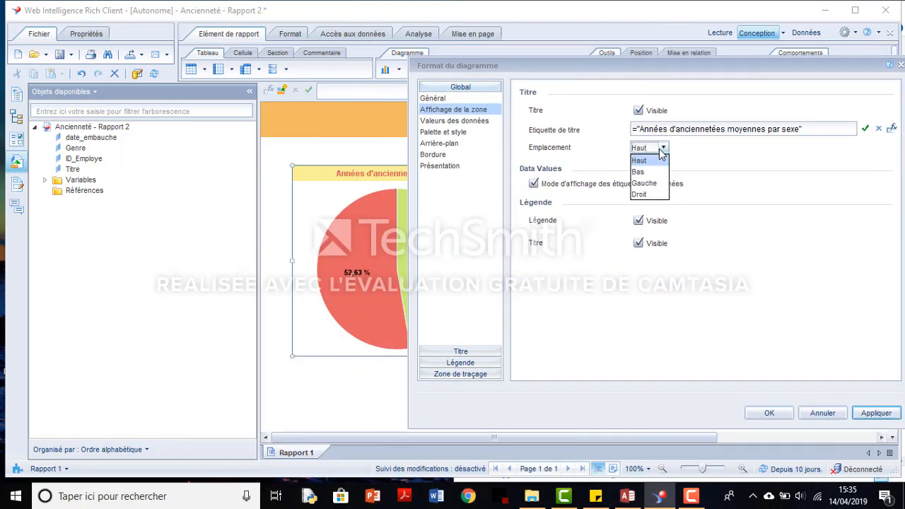
{"action": "left_click", "coordinate": [644, 185]}
{"action": "left_click_drag", "start_coordinate": [661, 62], "coordinate": [379, 74]}
{"action": "left_click", "coordinate": [769, 392]}
Set the pie chart title's placement back to Haut and apply it.
{"action": "left_click", "coordinate": [403, 157]}
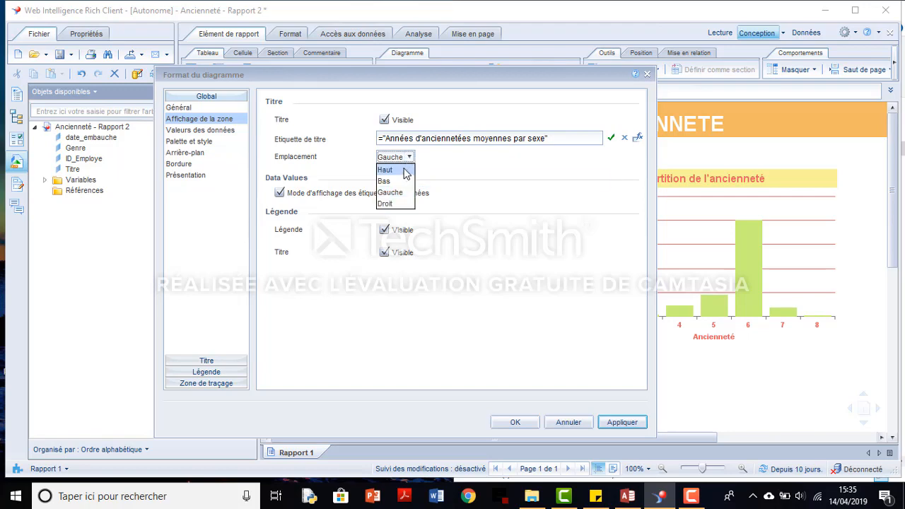
{"action": "left_click", "coordinate": [400, 170]}
{"action": "left_click", "coordinate": [635, 426]}
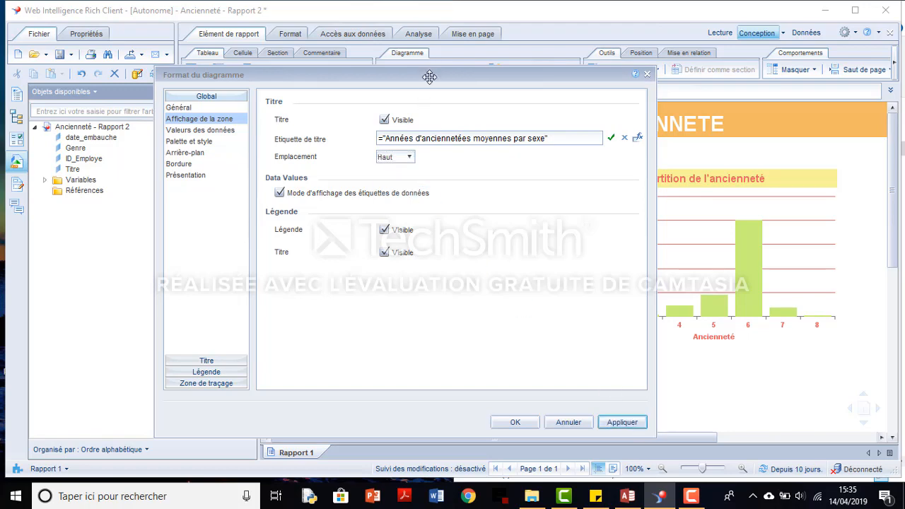
Turn off the data labels in the pie chart's data value settings and apply the change.
{"action": "left_click_drag", "start_coordinate": [428, 68], "coordinate": [365, 79]}
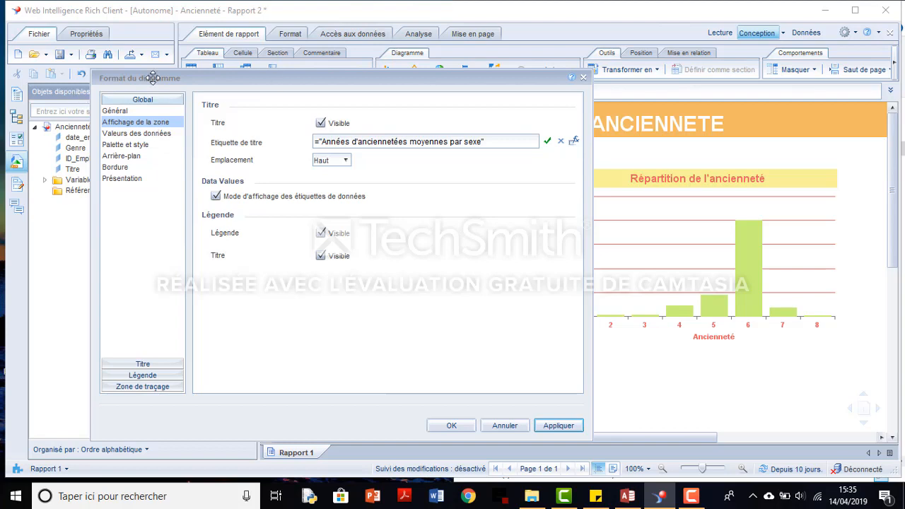
{"action": "left_click", "coordinate": [150, 136]}
{"action": "left_click", "coordinate": [226, 106]}
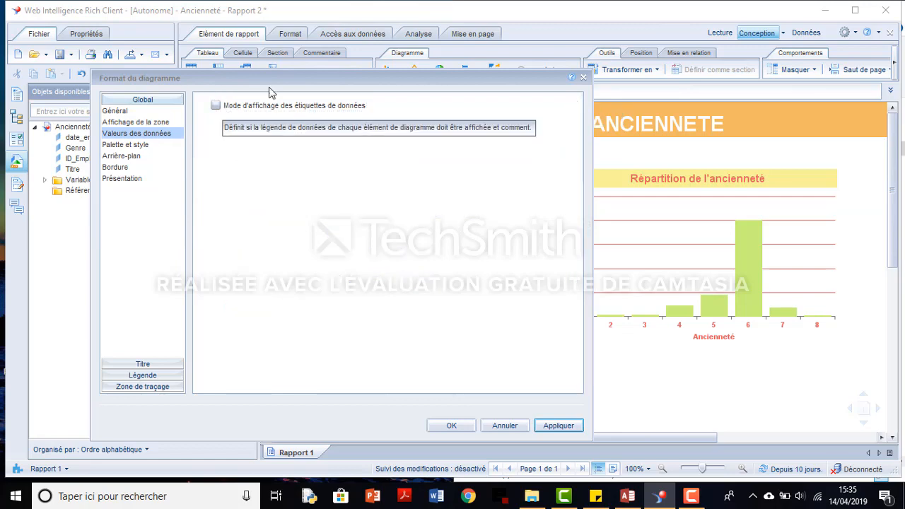
{"action": "left_click_drag", "start_coordinate": [286, 79], "coordinate": [1, 78]}
{"action": "left_click", "coordinate": [290, 419]}
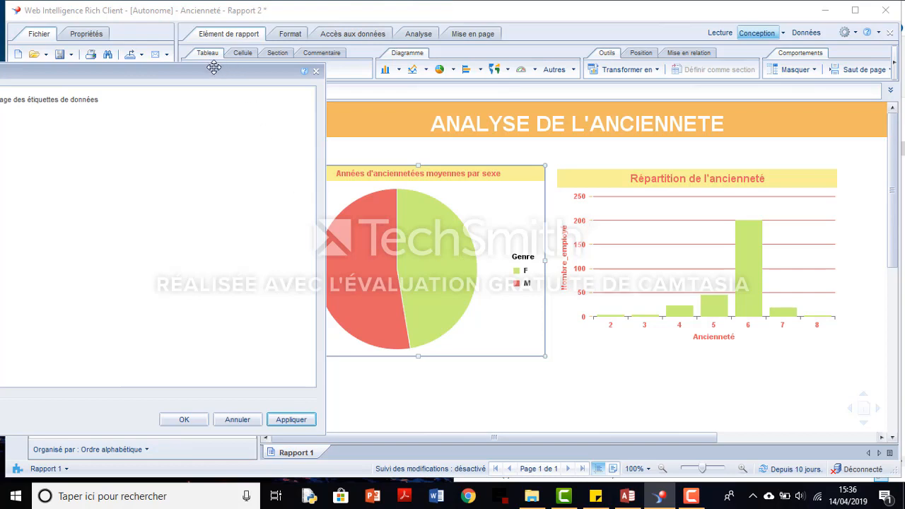
Turn the pie chart's data labels back on and apply the change.
{"action": "left_click_drag", "start_coordinate": [219, 66], "coordinate": [416, 65]}
{"action": "left_click", "coordinate": [198, 95]}
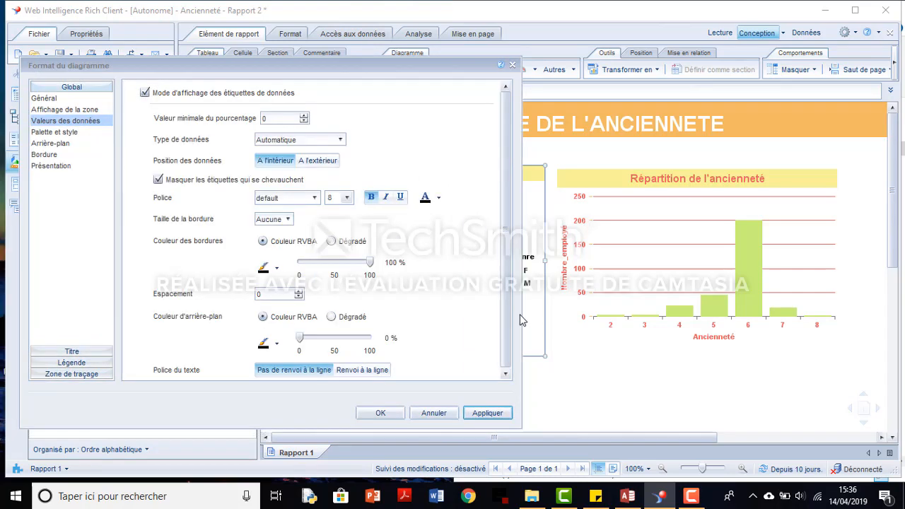
{"action": "left_click", "coordinate": [501, 414]}
Review the formatting options for the pie chart's data labels, including the available fonts.
{"action": "left_click_drag", "start_coordinate": [401, 70], "coordinate": [303, 57]}
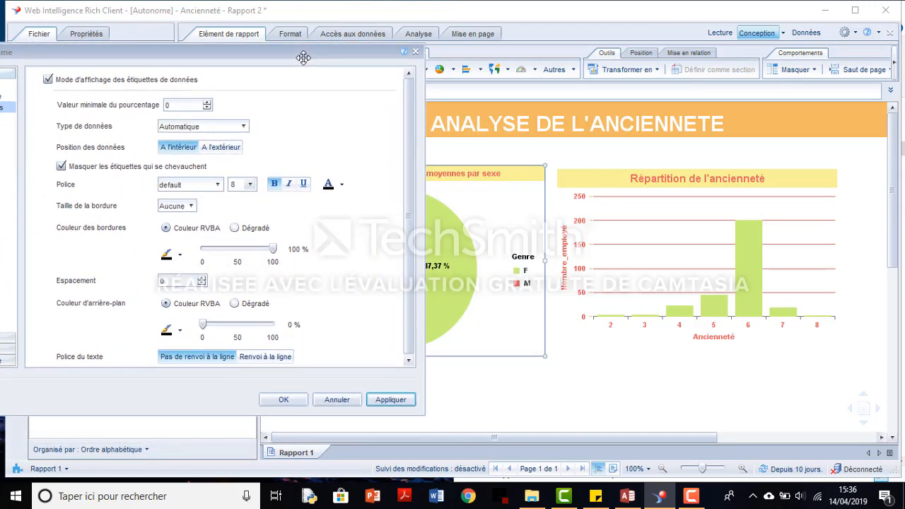
{"action": "left_click", "coordinate": [217, 185]}
{"action": "left_click", "coordinate": [314, 157]}
{"action": "mouse_move", "coordinate": [329, 49]}
{"action": "left_mouse_down"}
{"action": "mouse_move", "coordinate": [242, 53]}
{"action": "mouse_move", "coordinate": [316, 53]}
{"action": "left_mouse_up"}
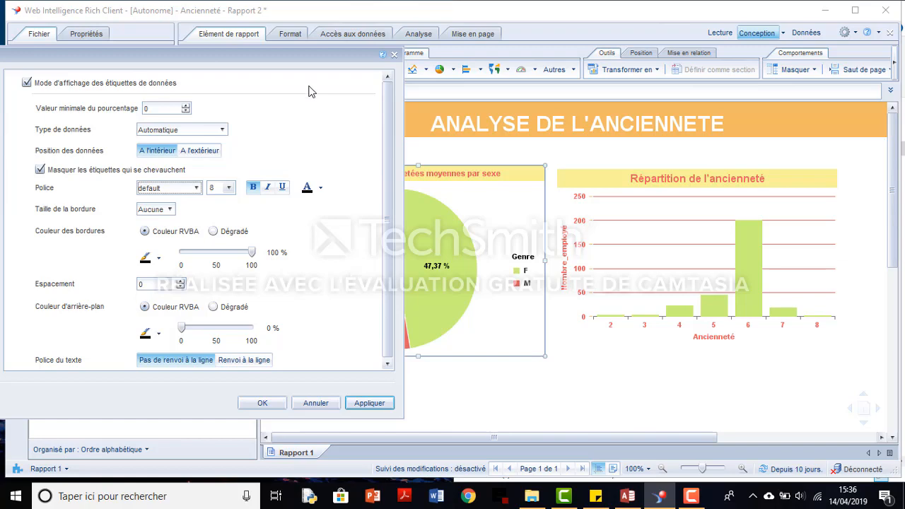
{"action": "scroll", "coordinate": [327, 260], "scroll_direction": "down", "scroll_amount": 1}
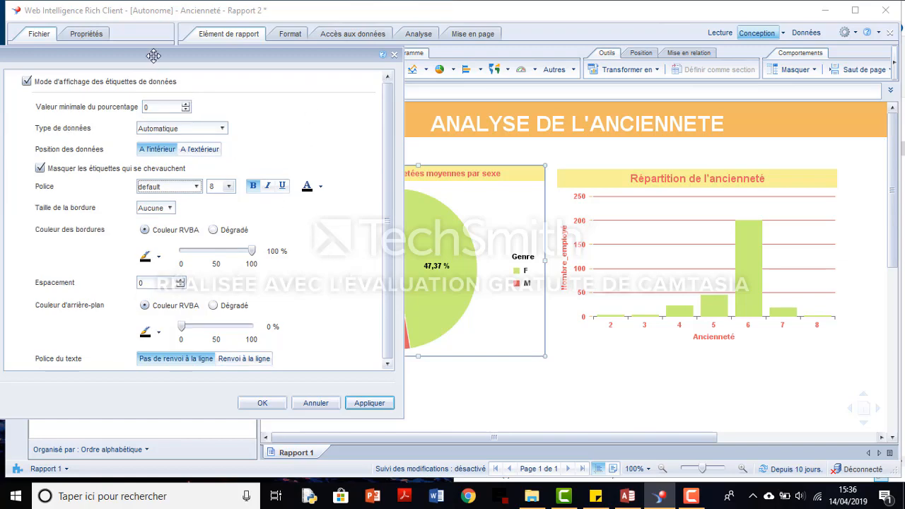
{"action": "left_click_drag", "start_coordinate": [154, 55], "coordinate": [358, 55]}
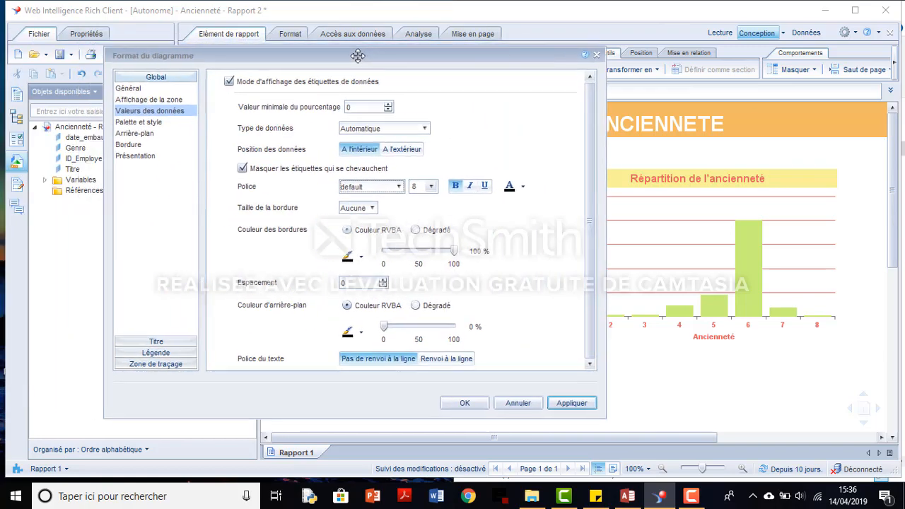
Inspect the colours of the custom palette Nouvelle palette from the chart's palette and style settings, then close the palette windows without changes.
{"action": "left_click", "coordinate": [139, 122]}
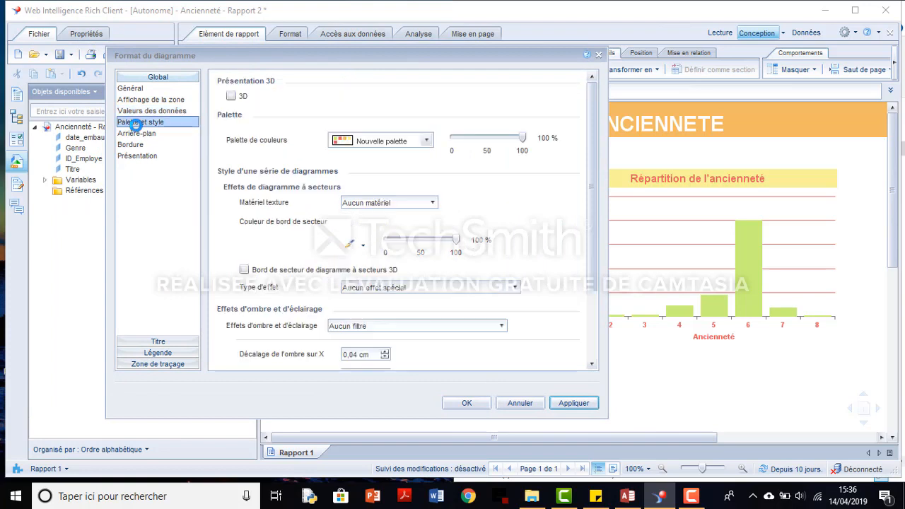
{"action": "left_click", "coordinate": [427, 140]}
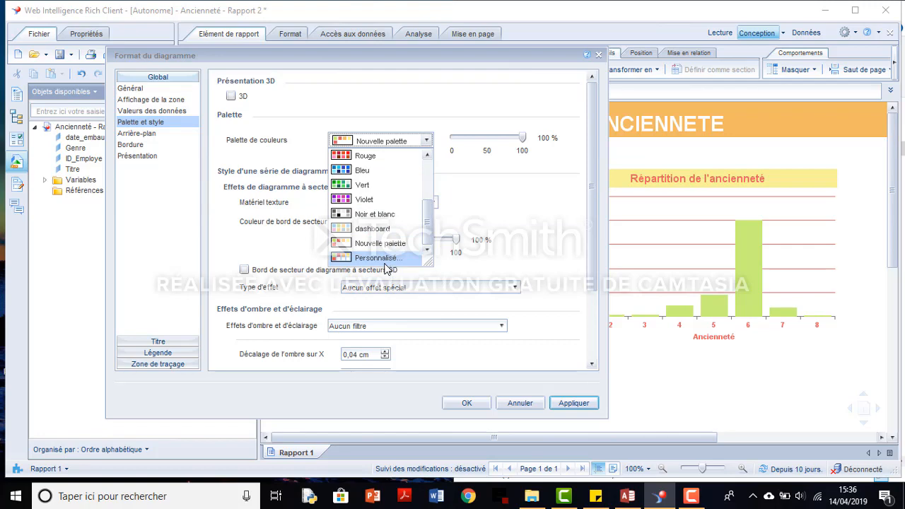
{"action": "left_click", "coordinate": [385, 260]}
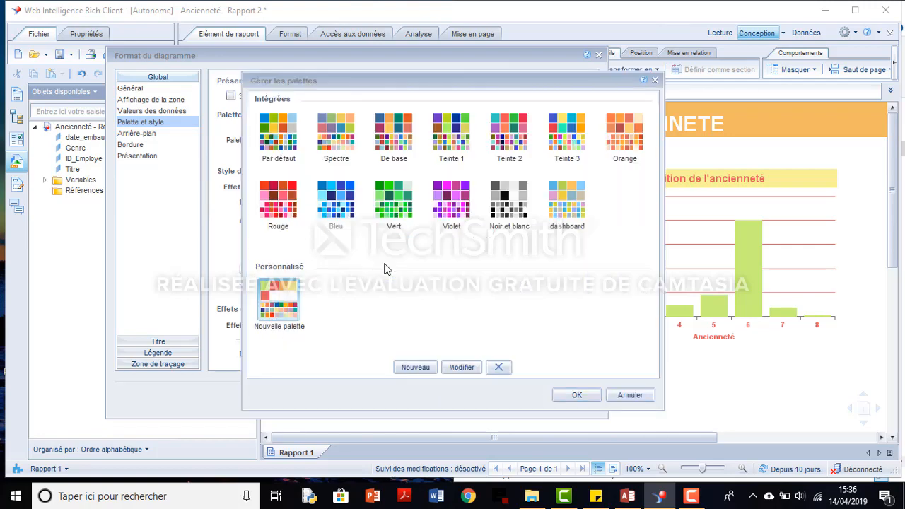
{"action": "left_click", "coordinate": [281, 294]}
{"action": "left_click", "coordinate": [462, 368]}
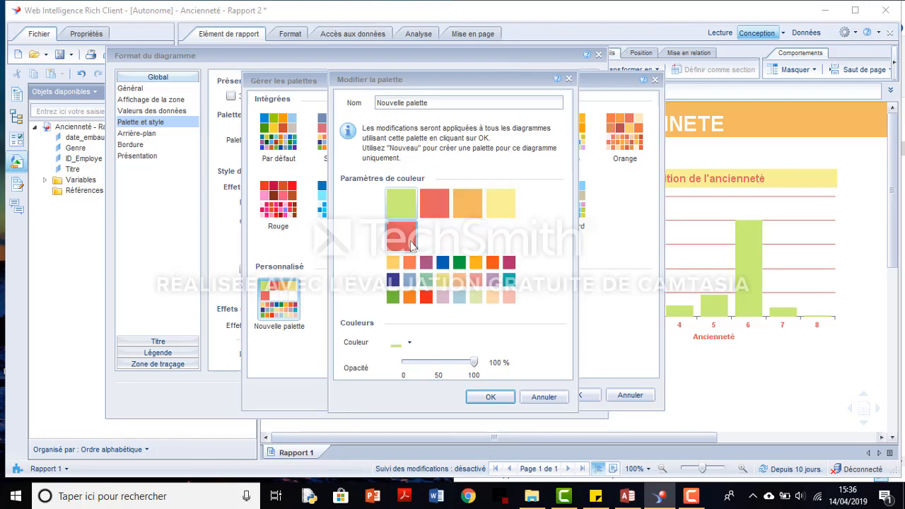
{"action": "left_click", "coordinate": [570, 79]}
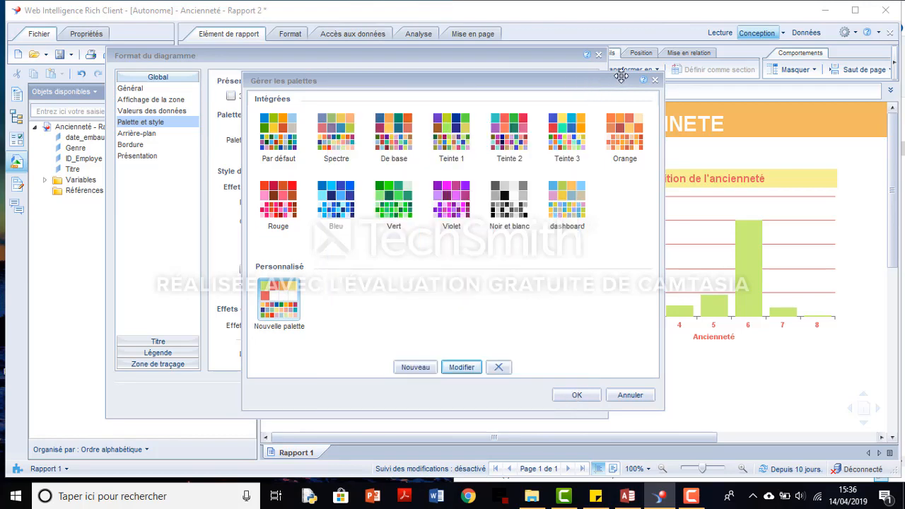
{"action": "left_click", "coordinate": [654, 80]}
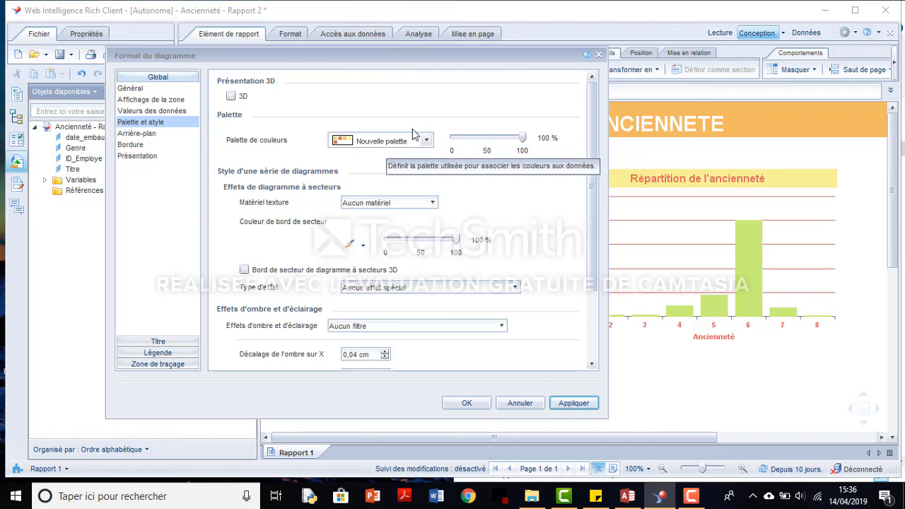
{"action": "left_click_drag", "start_coordinate": [420, 54], "coordinate": [397, 39]}
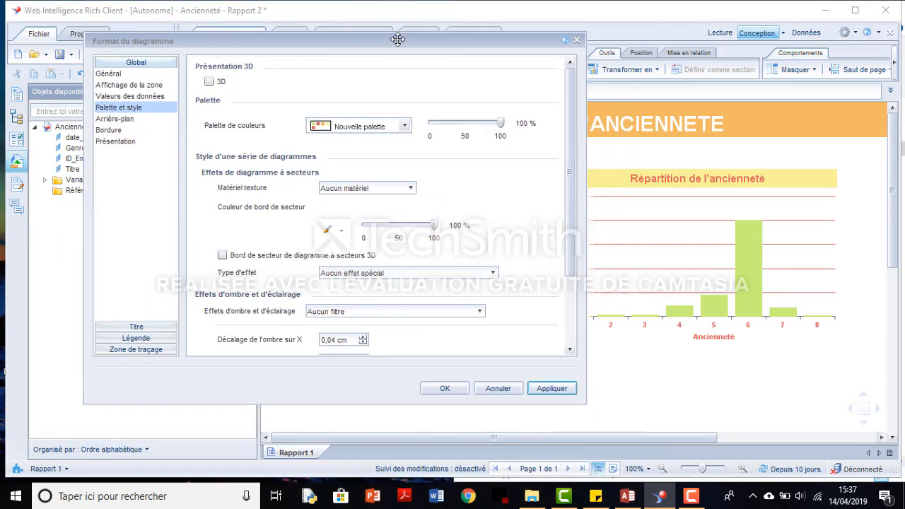
Review the pie chart's general background, border and layout settings.
{"action": "left_click", "coordinate": [107, 120]}
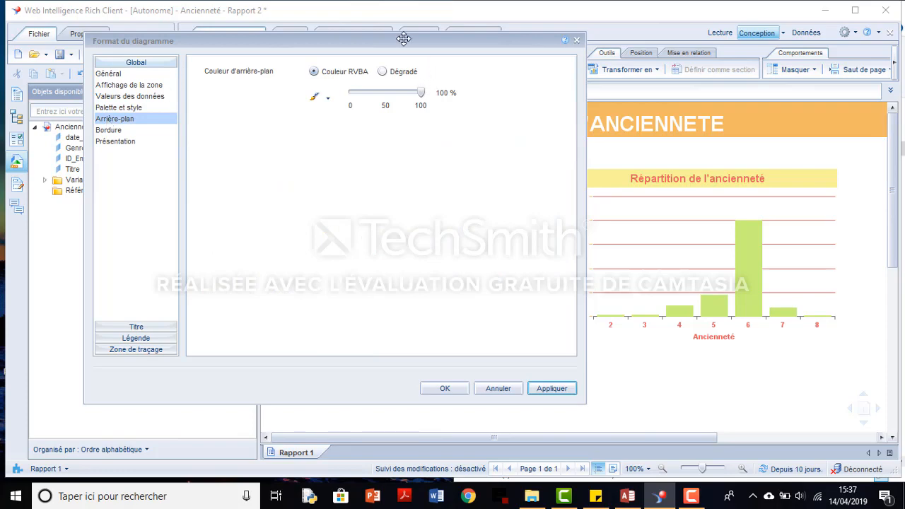
{"action": "left_click_drag", "start_coordinate": [400, 48], "coordinate": [487, 97]}
{"action": "left_click", "coordinate": [145, 185]}
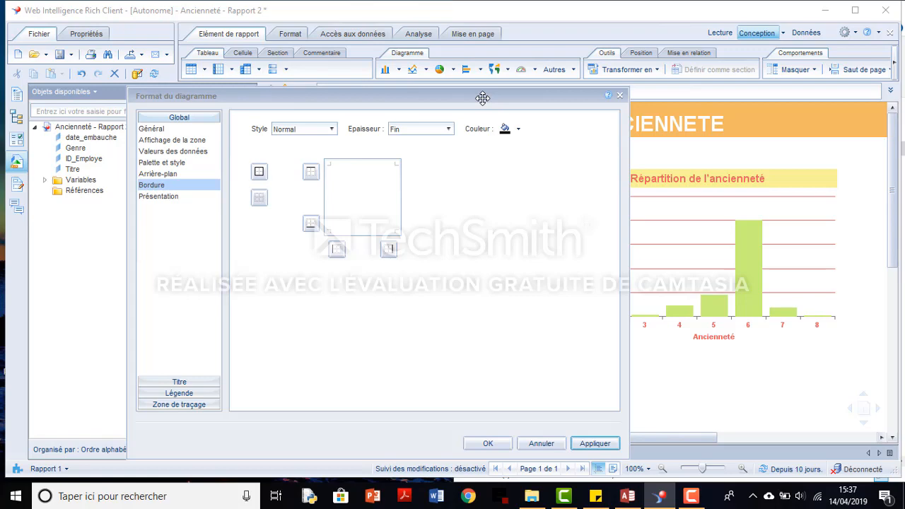
{"action": "left_click_drag", "start_coordinate": [482, 97], "coordinate": [539, 57]}
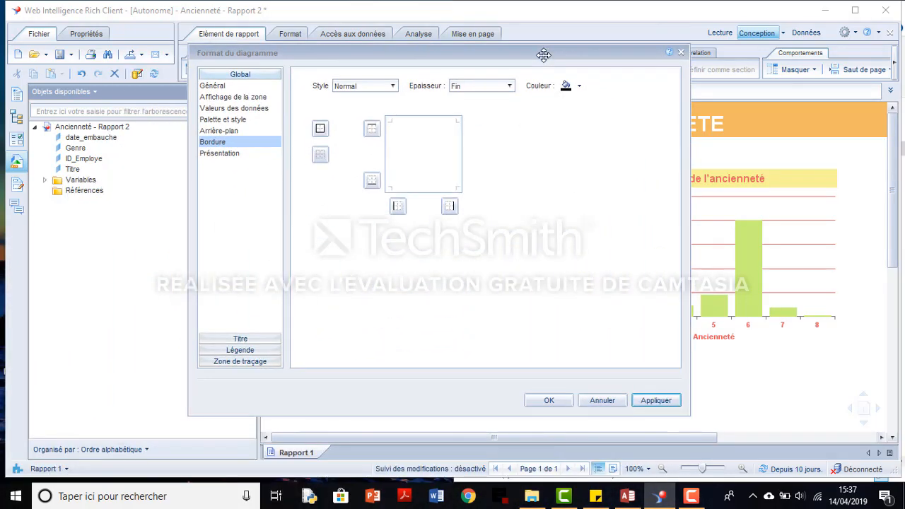
{"action": "left_click", "coordinate": [249, 154]}
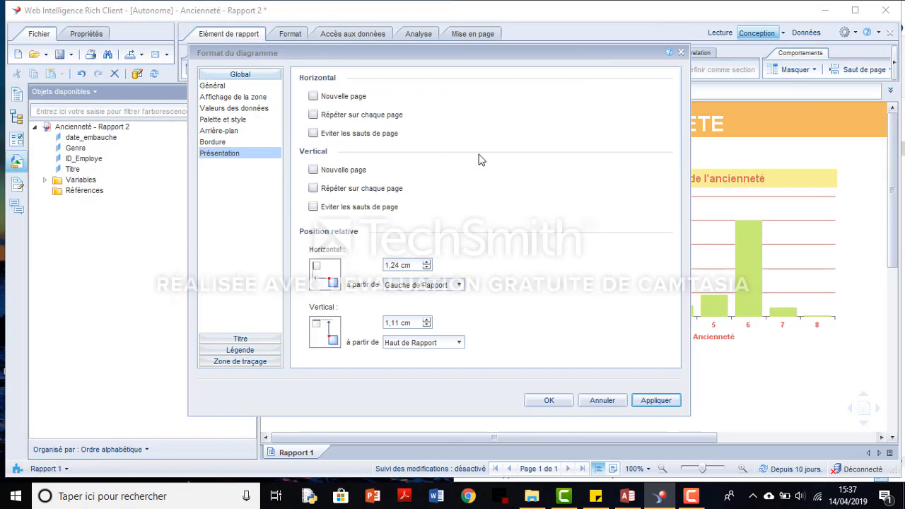
Review the design settings of the pie chart's title, including its text, border and background options.
{"action": "left_click", "coordinate": [257, 337]}
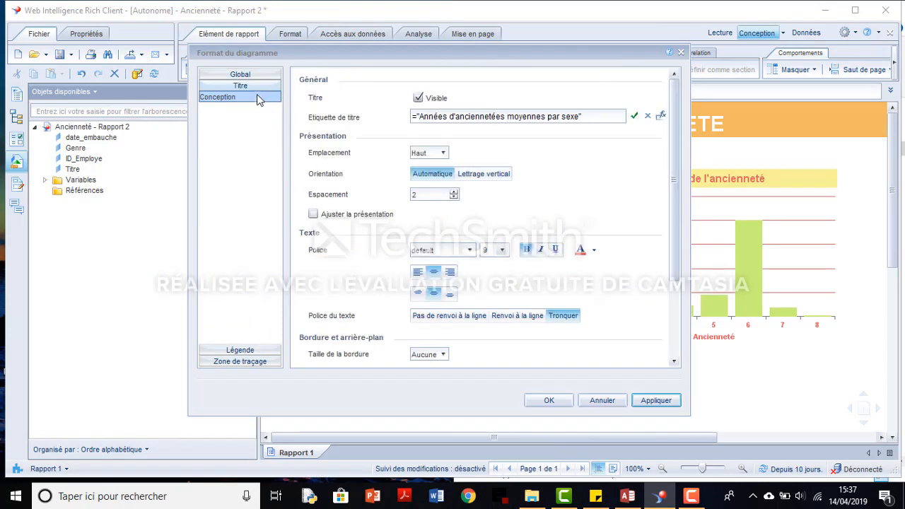
{"action": "left_click_drag", "start_coordinate": [408, 49], "coordinate": [272, 53]}
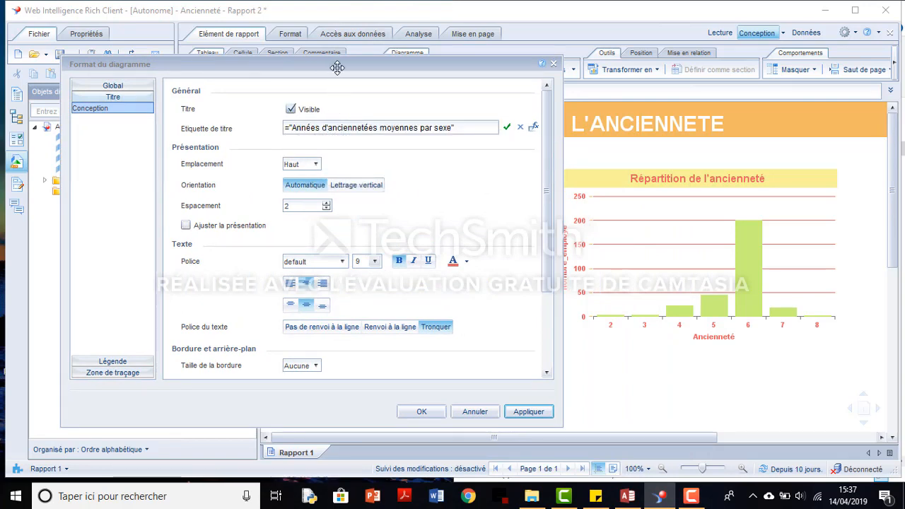
{"action": "left_click_drag", "start_coordinate": [334, 73], "coordinate": [305, 74]}
{"action": "scroll", "coordinate": [314, 187], "scroll_direction": "down", "scroll_amount": 1}
{"action": "scroll", "coordinate": [313, 188], "scroll_direction": "down", "scroll_amount": 3}
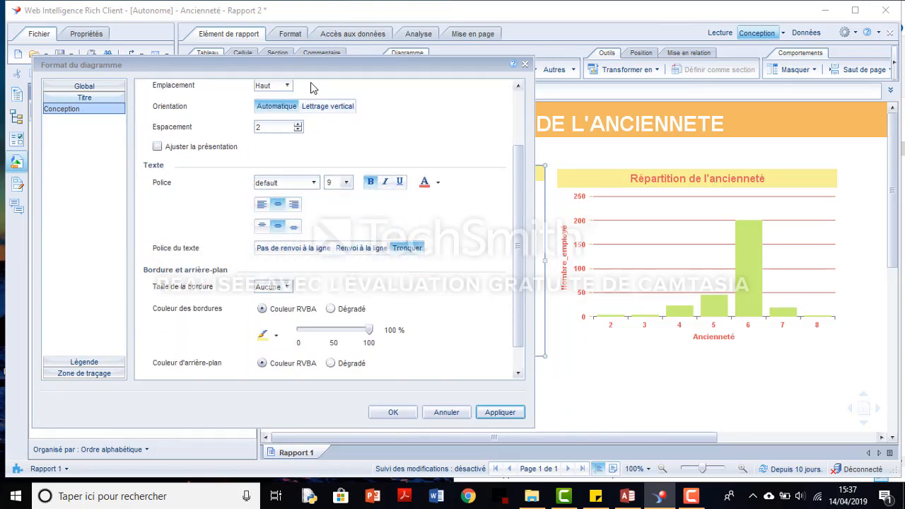
{"action": "left_click_drag", "start_coordinate": [304, 65], "coordinate": [459, 42]}
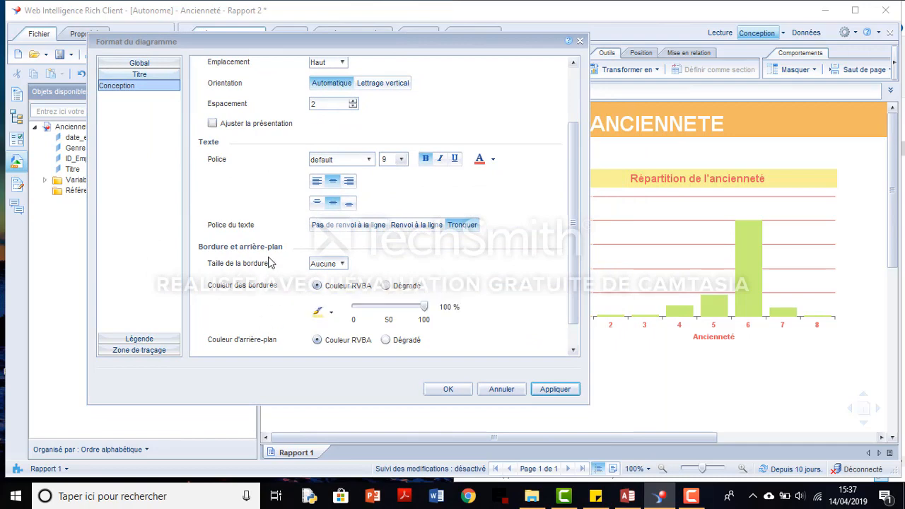
Hide the pie chart's legend in the legend design settings and apply the change.
{"action": "left_click", "coordinate": [145, 340]}
{"action": "left_click_drag", "start_coordinate": [248, 38], "coordinate": [95, 70]}
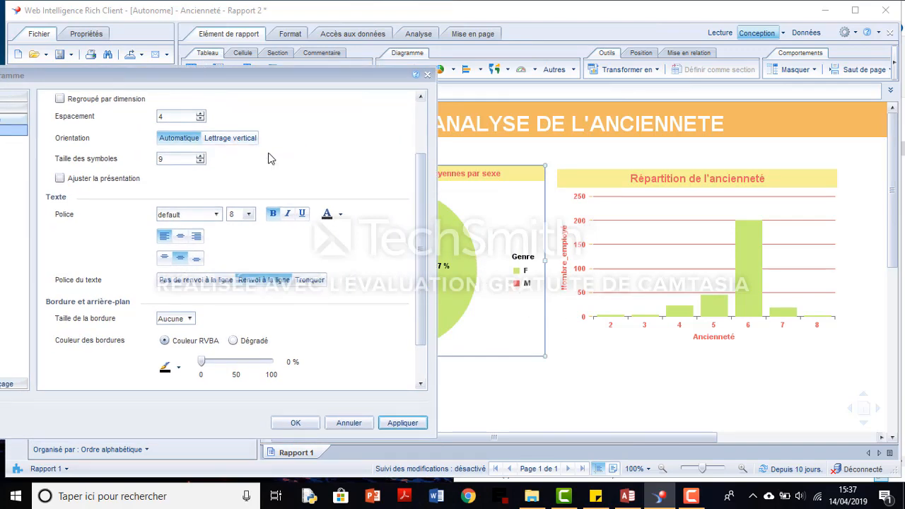
{"action": "left_click_drag", "start_coordinate": [419, 178], "coordinate": [420, 117]}
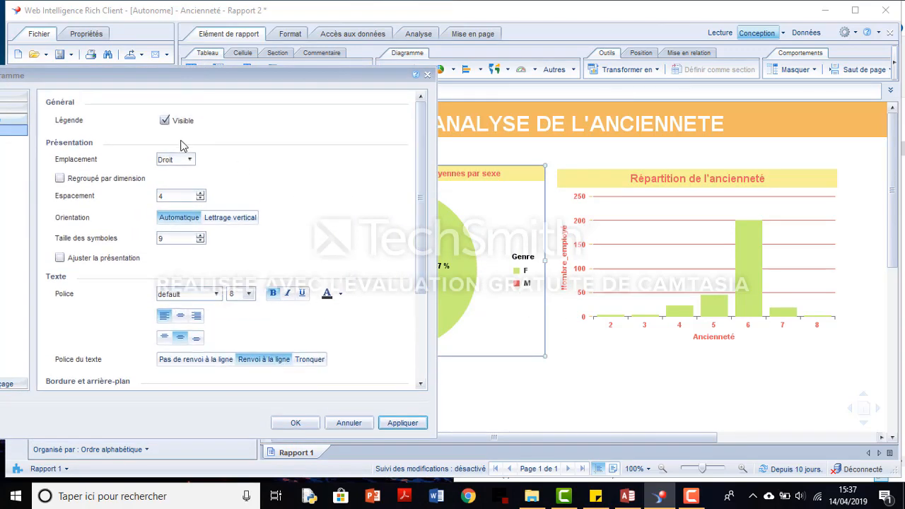
{"action": "left_click", "coordinate": [178, 122]}
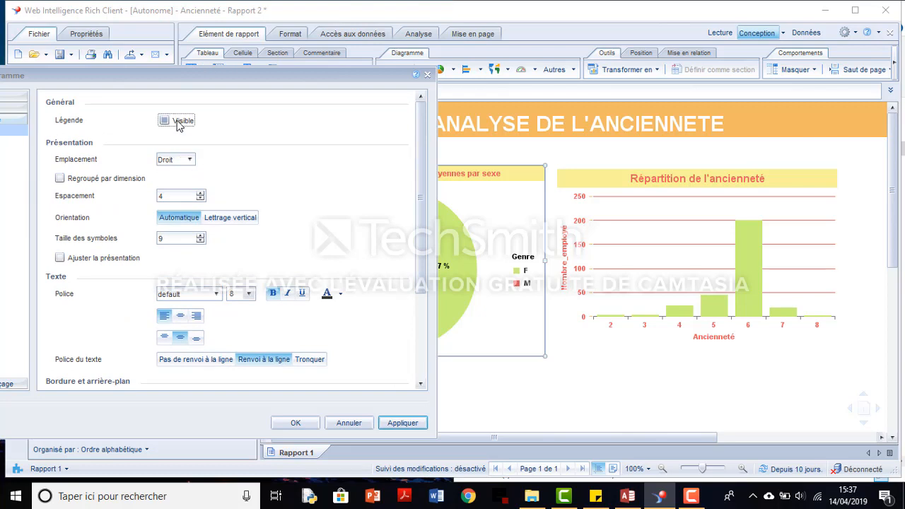
{"action": "left_click", "coordinate": [404, 422]}
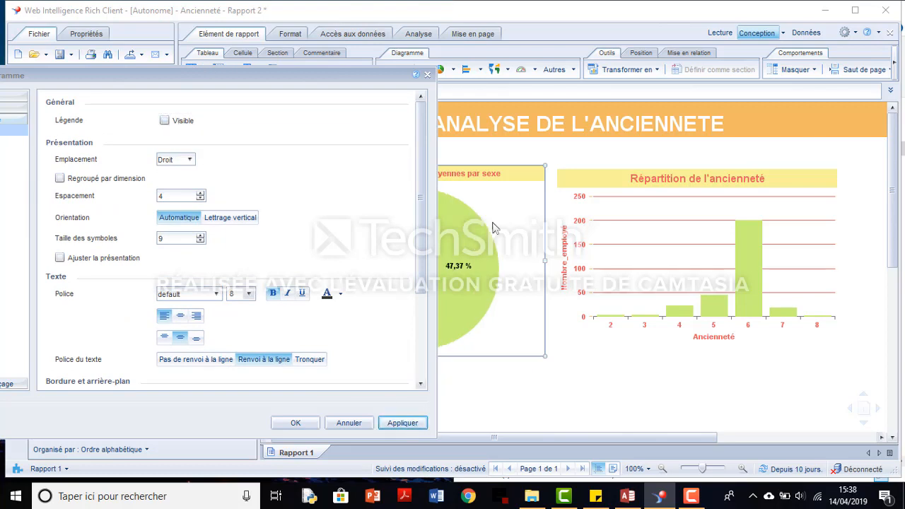
Make the pie chart's legend visible again and apply the change.
{"action": "left_click", "coordinate": [164, 121]}
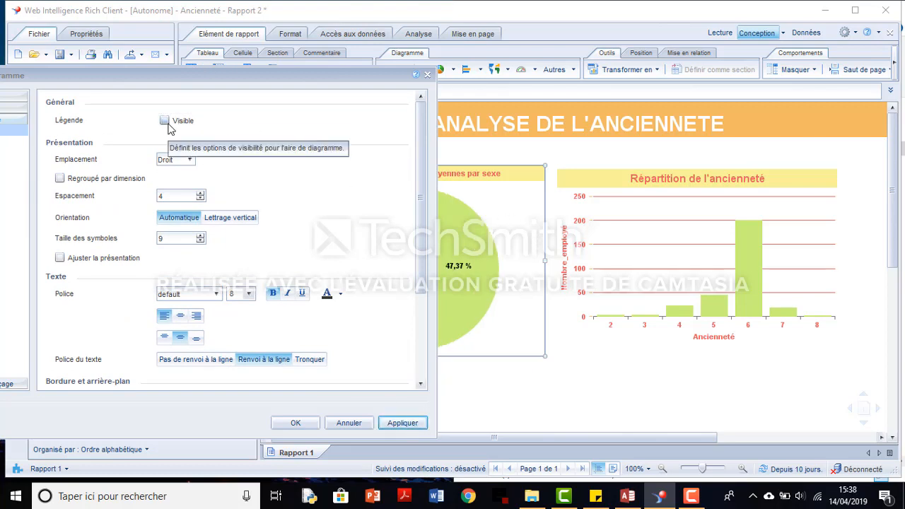
{"action": "left_click", "coordinate": [403, 424]}
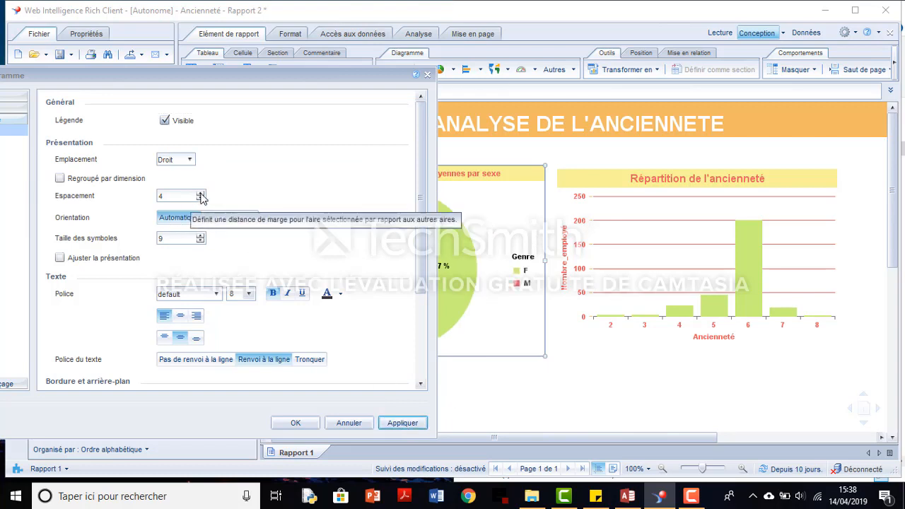
Review the legend's layout, text, border and background settings.
{"action": "scroll", "coordinate": [280, 203], "scroll_direction": "down", "scroll_amount": 1}
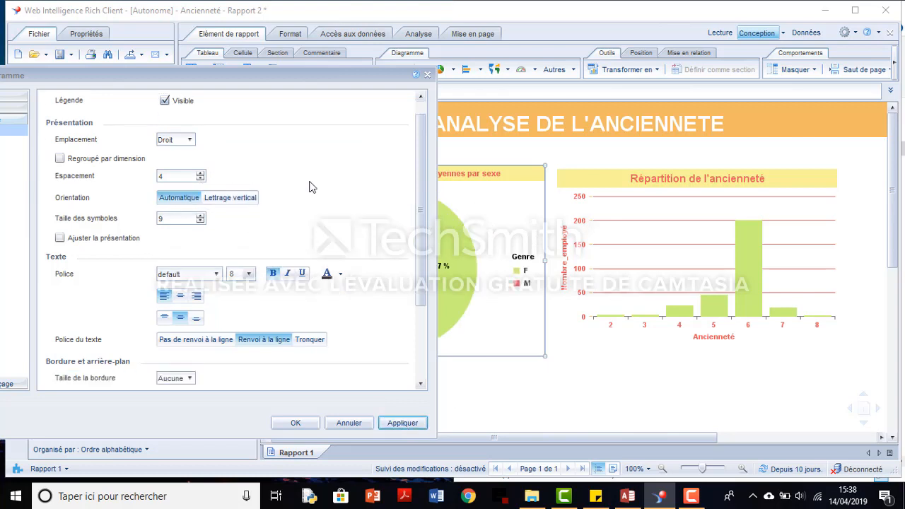
{"action": "left_click_drag", "start_coordinate": [417, 139], "coordinate": [420, 177]}
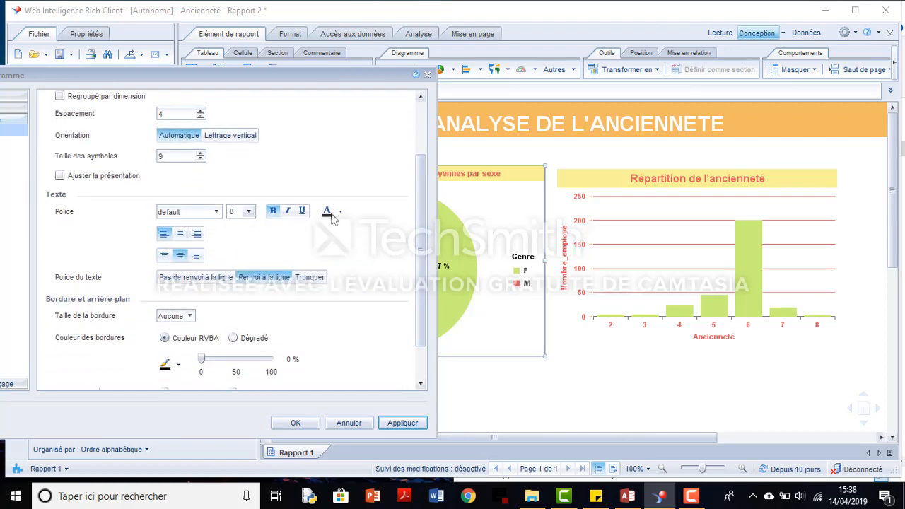
{"action": "scroll", "coordinate": [258, 325], "scroll_direction": "down", "scroll_amount": 1}
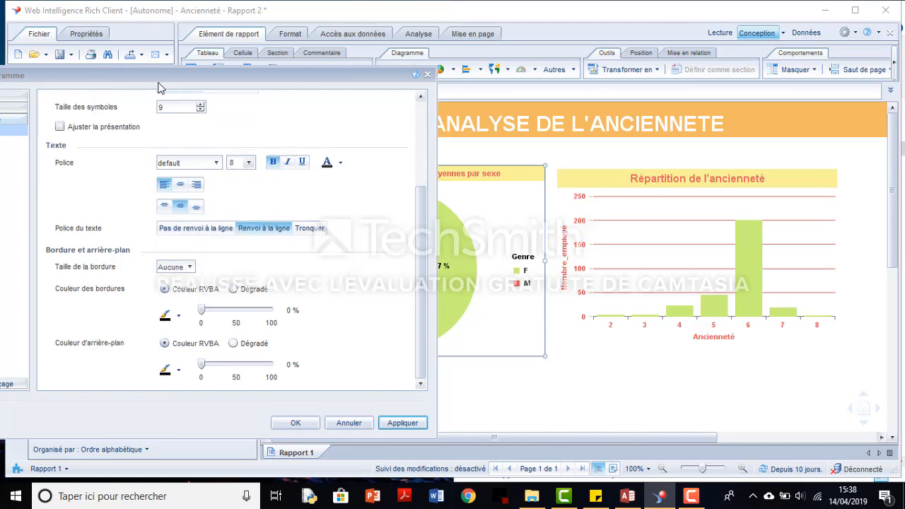
Examine the legend title's settings for label, spacing, orientation, text, border and background.
{"action": "left_click_drag", "start_coordinate": [173, 82], "coordinate": [337, 26]}
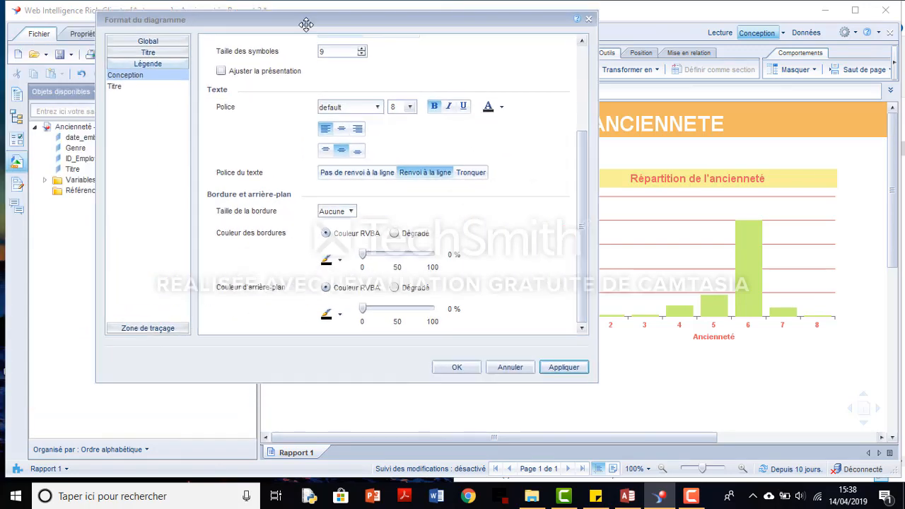
{"action": "left_click", "coordinate": [139, 86]}
{"action": "scroll", "coordinate": [342, 71], "scroll_direction": "up", "scroll_amount": 3}
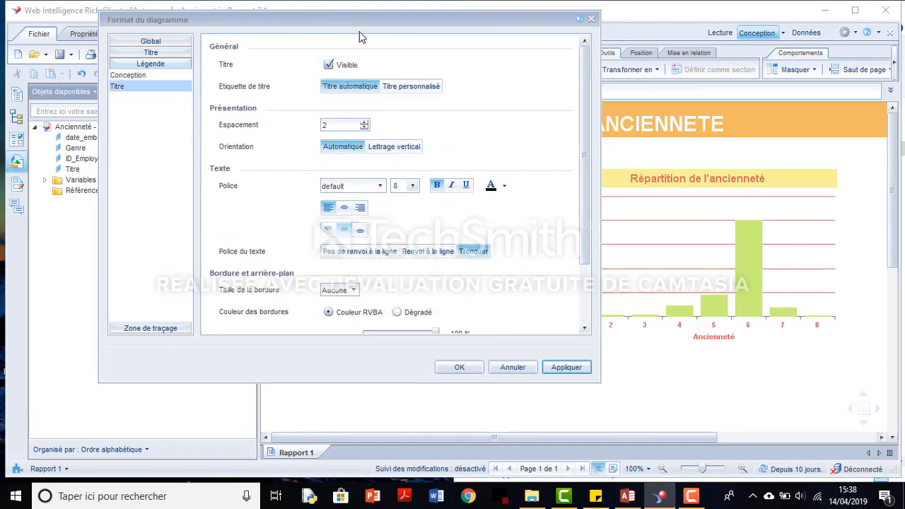
{"action": "left_click_drag", "start_coordinate": [360, 17], "coordinate": [395, 55]}
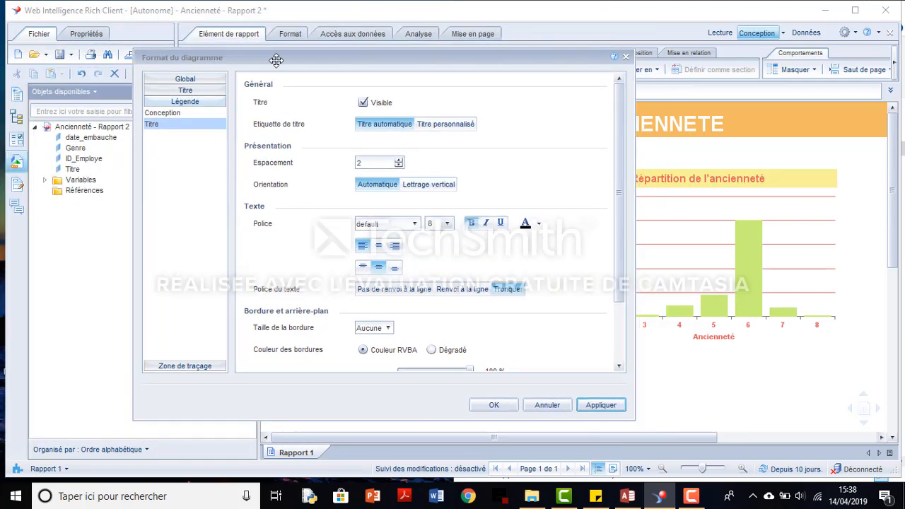
{"action": "left_click_drag", "start_coordinate": [275, 59], "coordinate": [224, 58]}
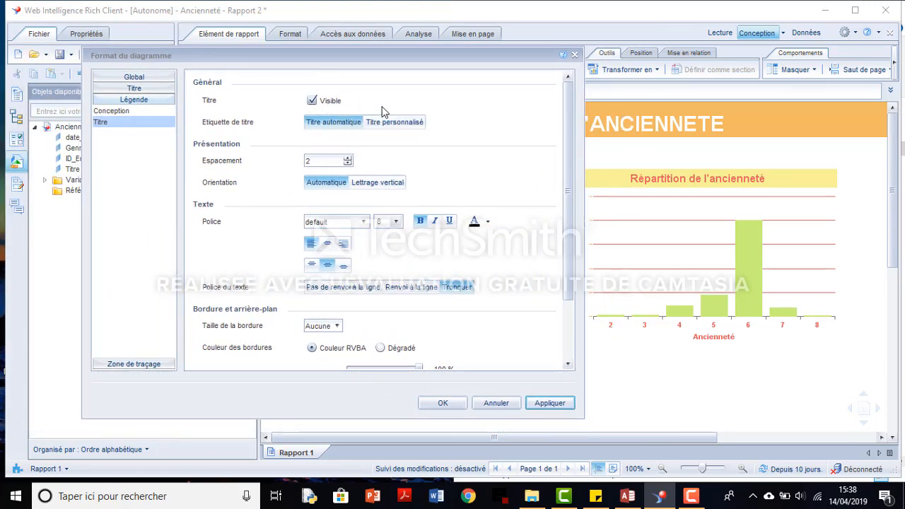
{"action": "left_click_drag", "start_coordinate": [463, 61], "coordinate": [450, 77]}
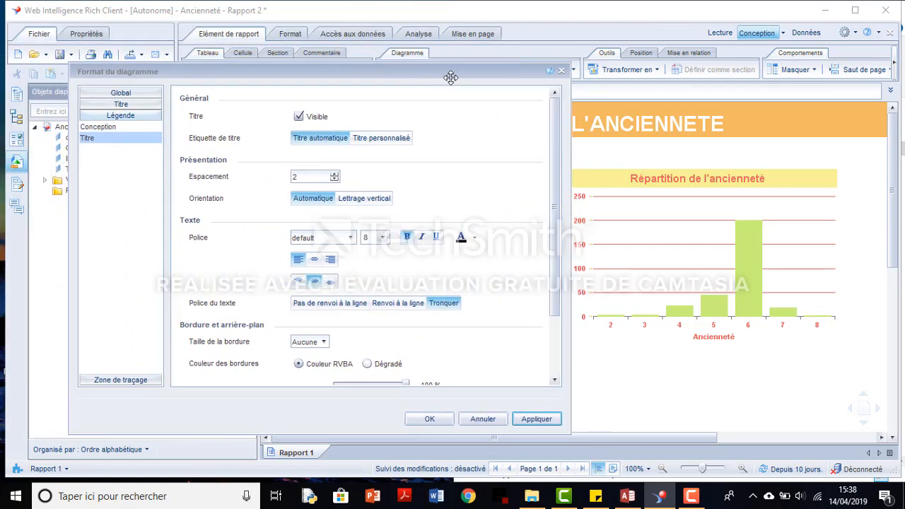
{"action": "scroll", "coordinate": [452, 188], "scroll_direction": "down", "scroll_amount": 3}
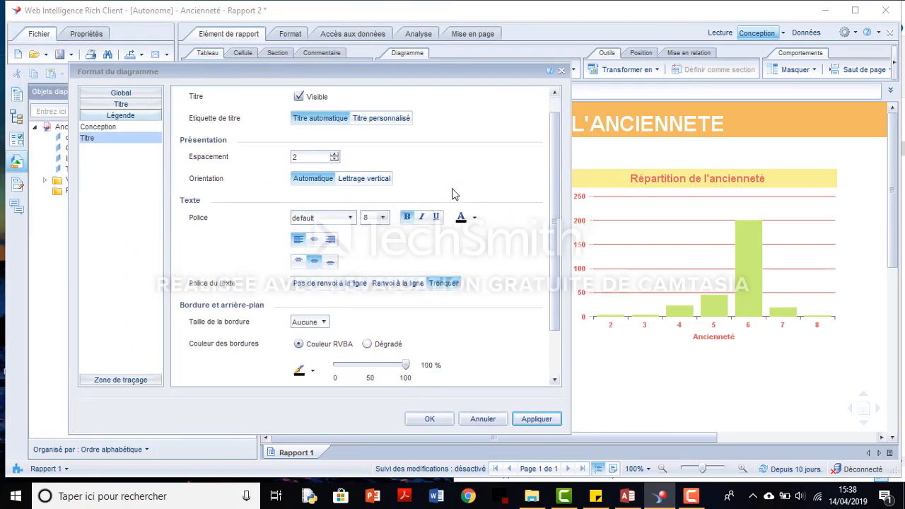
{"action": "scroll", "coordinate": [323, 274], "scroll_direction": "down", "scroll_amount": 3}
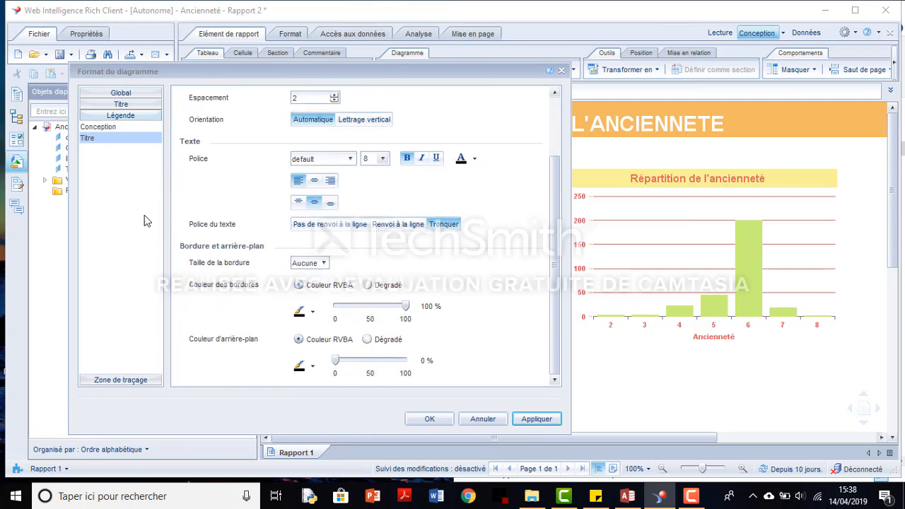
{"action": "scroll", "coordinate": [374, 226], "scroll_direction": "up", "scroll_amount": 3}
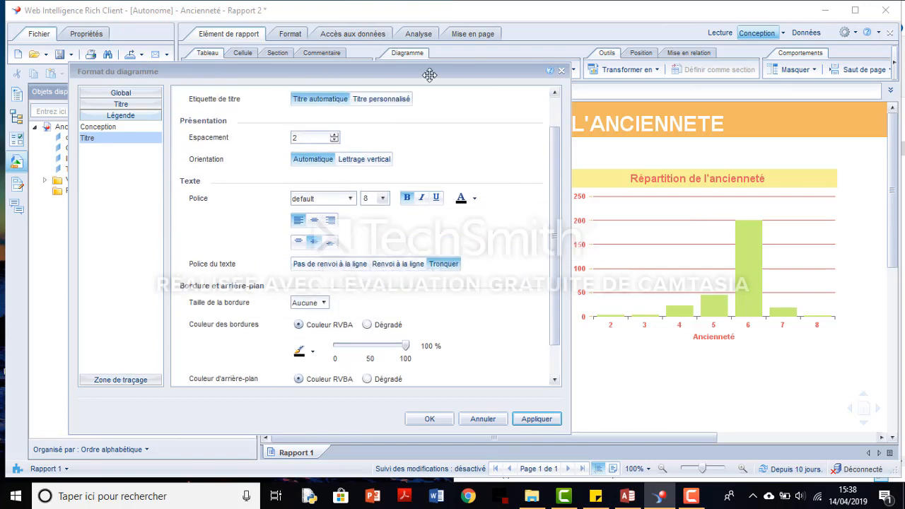
{"action": "left_click_drag", "start_coordinate": [431, 70], "coordinate": [473, 75]}
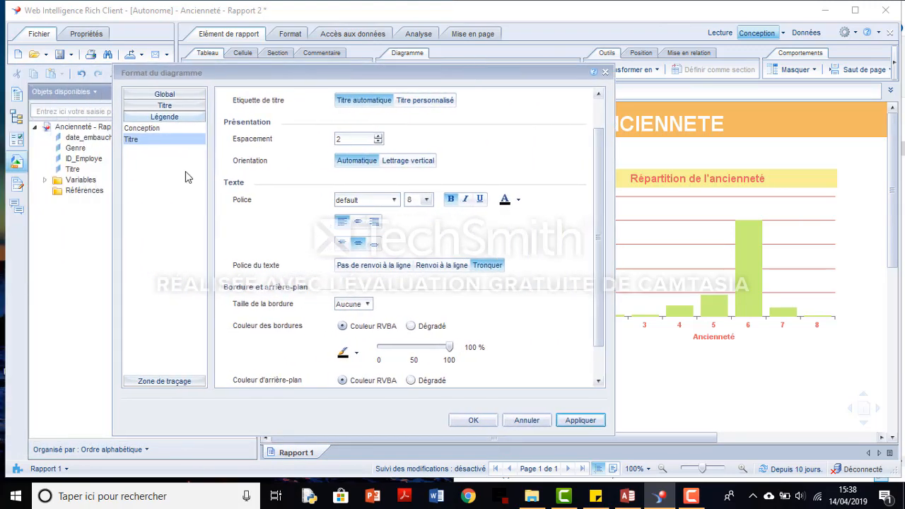
Check the plot area's background settings, and return to the legend title settings.
{"action": "left_click", "coordinate": [163, 382]}
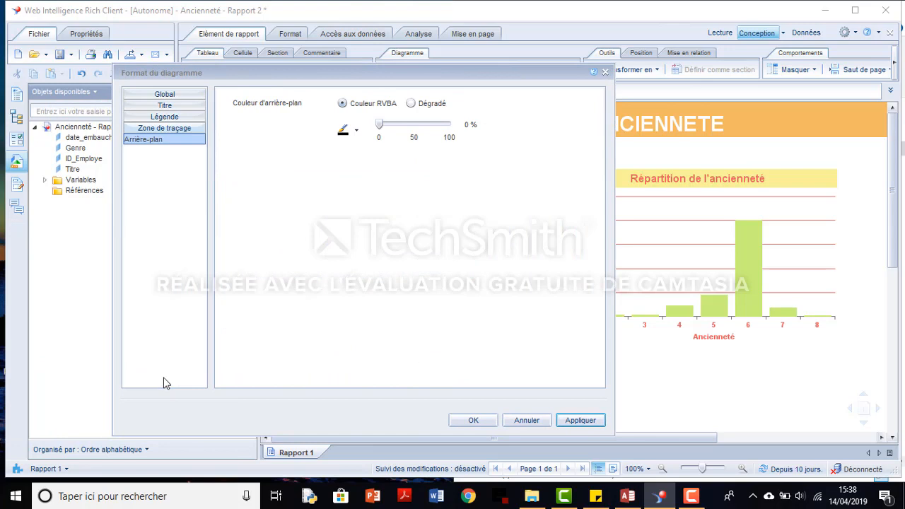
{"action": "left_click", "coordinate": [164, 129]}
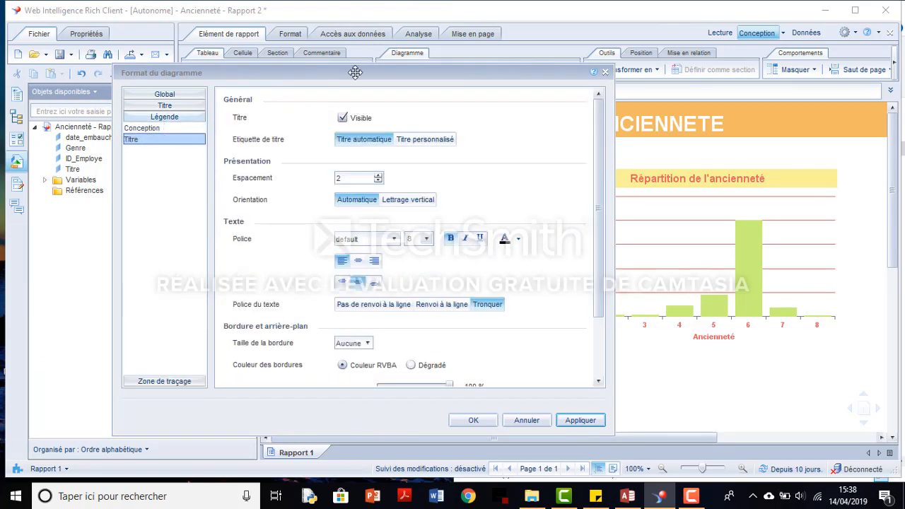
{"action": "left_click_drag", "start_coordinate": [354, 73], "coordinate": [293, 75]}
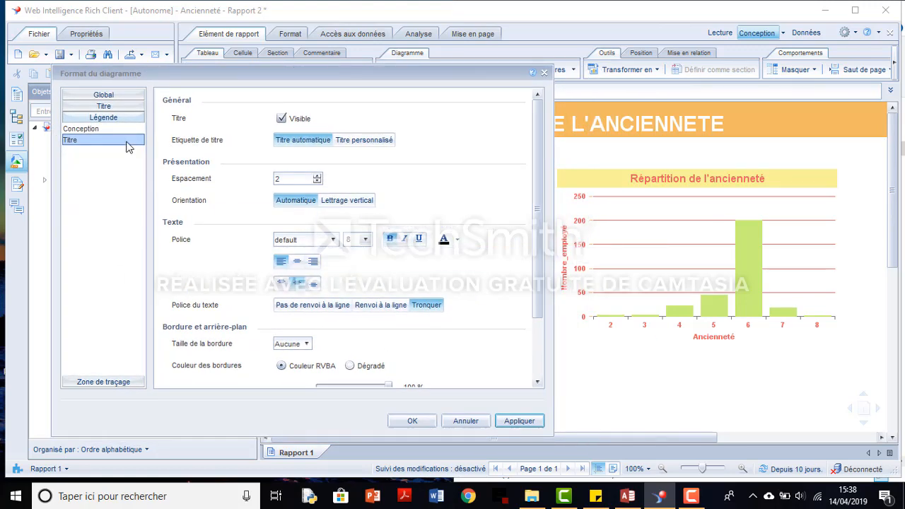
{"action": "left_click_drag", "start_coordinate": [314, 67], "coordinate": [339, 63]}
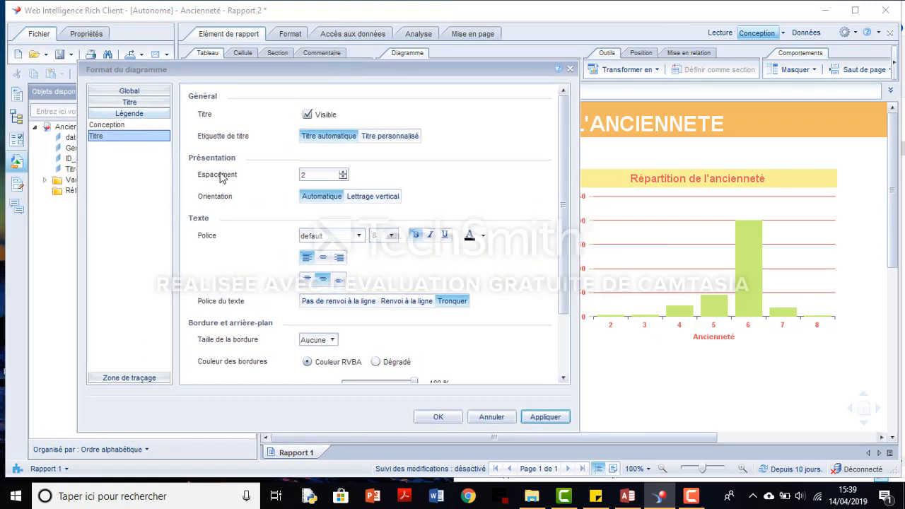
Set the opacity of the plot area's background colour to 65 % and apply it to the pie chart.
{"action": "left_click", "coordinate": [129, 377]}
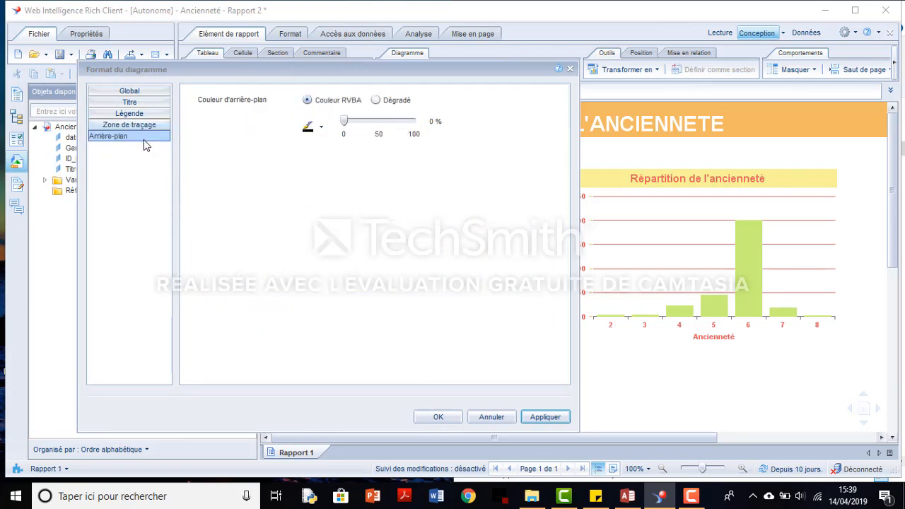
{"action": "left_click_drag", "start_coordinate": [439, 73], "coordinate": [467, 188]}
{"action": "left_click_drag", "start_coordinate": [375, 239], "coordinate": [418, 239]}
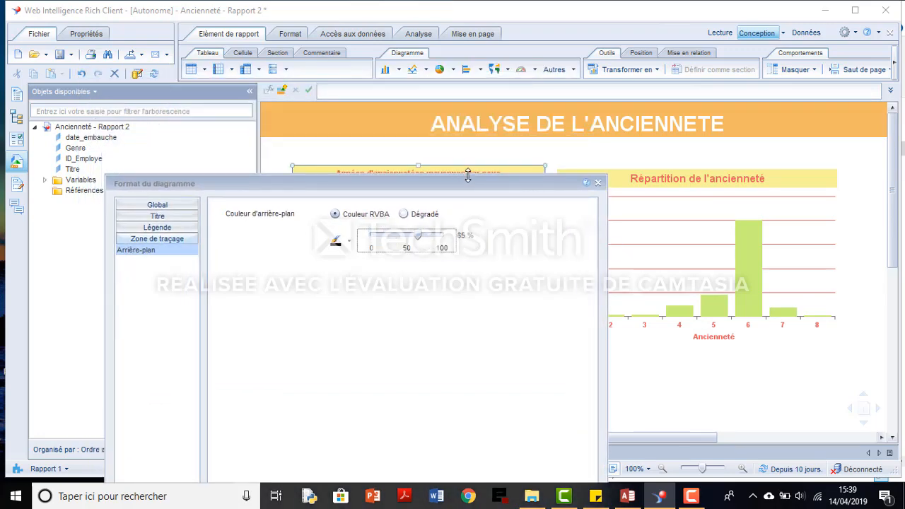
{"action": "left_click_drag", "start_coordinate": [466, 184], "coordinate": [290, 34]}
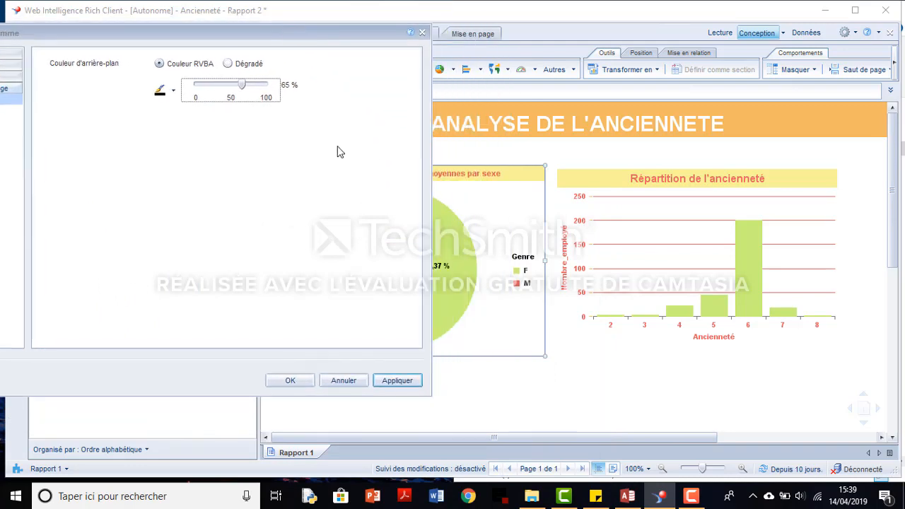
{"action": "left_click", "coordinate": [400, 380]}
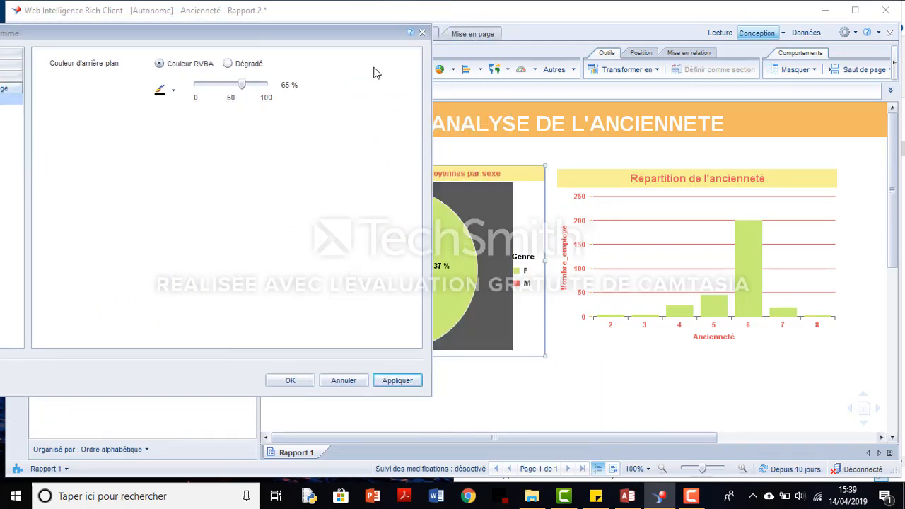
{"action": "left_click_drag", "start_coordinate": [352, 32], "coordinate": [354, 62]}
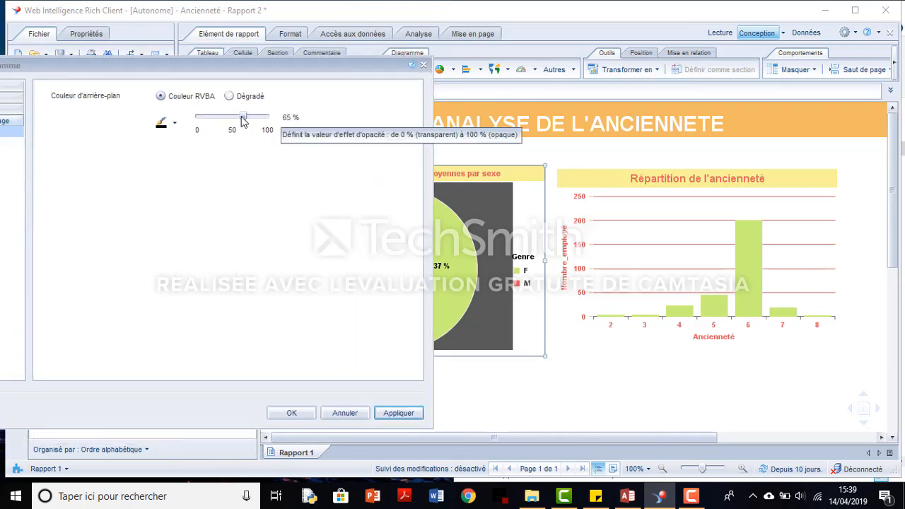